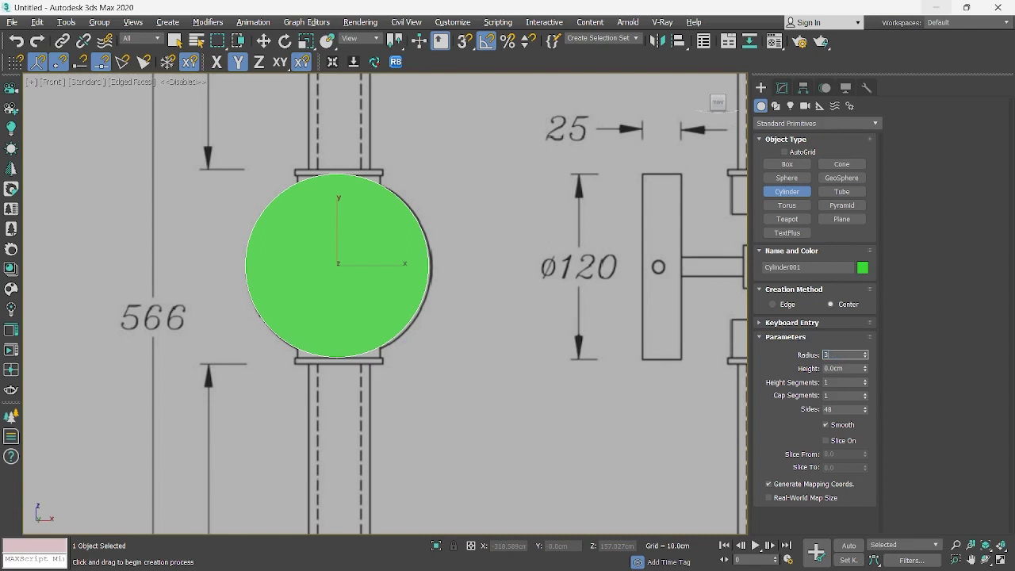
Set the cylinder's radius to 34 cm and align it, shown see-through, with the front-view circle of the drawing
text(4)
key(Return)
key(e)
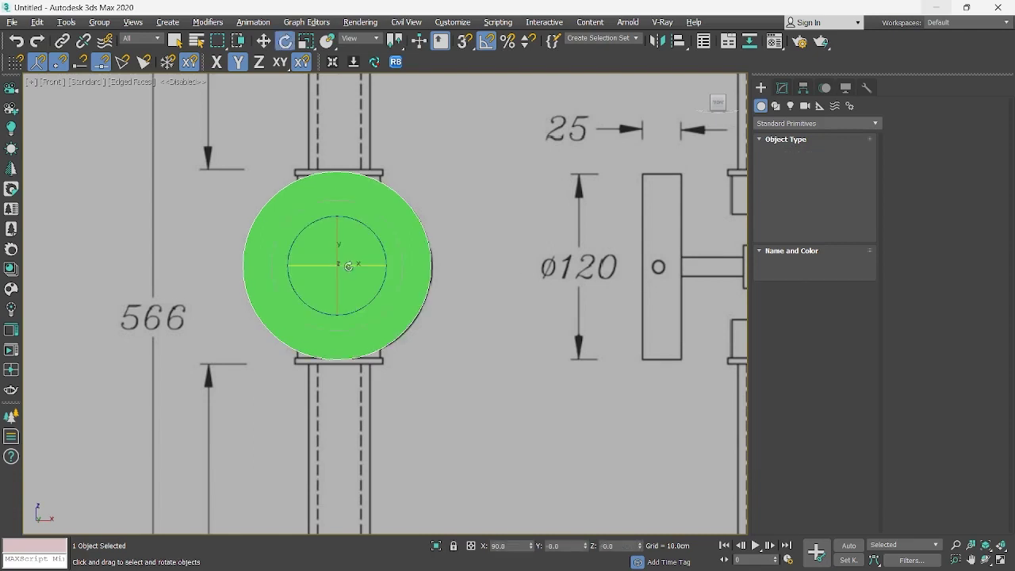
middle_drag(354, 263, 320, 245)
key(alt+x)
key(w)
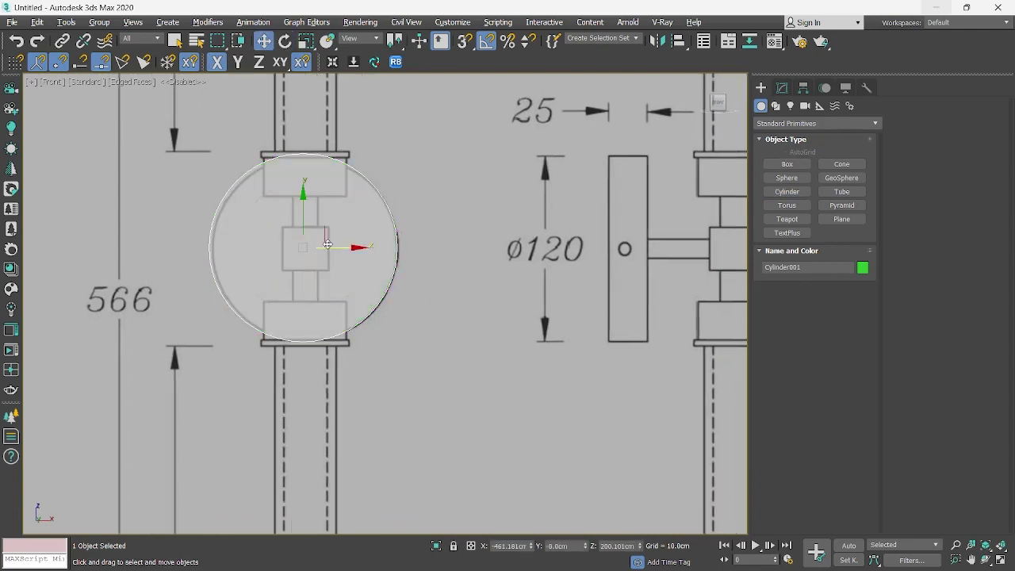
drag(326, 234, 327, 235)
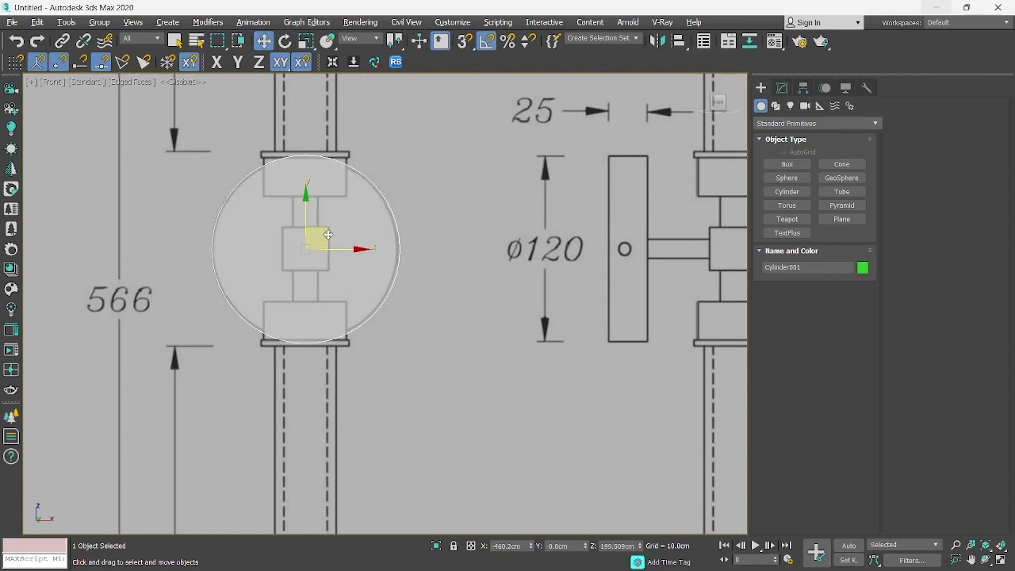
Clone the disc as one instance onto the side-view plate and rotate it edge-on to match the drawing
click(781, 88)
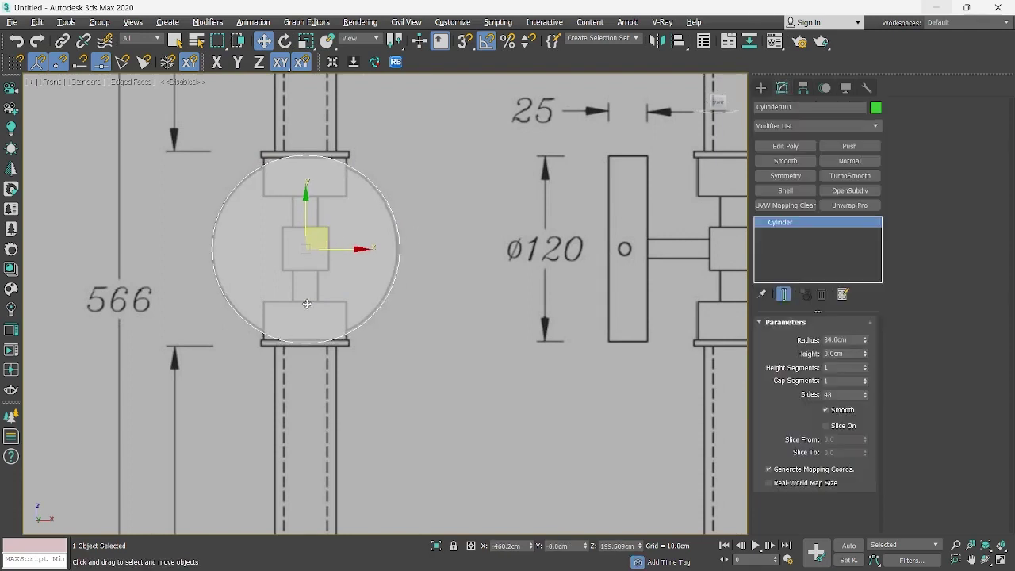
shift+drag(566, 241, 626, 238)
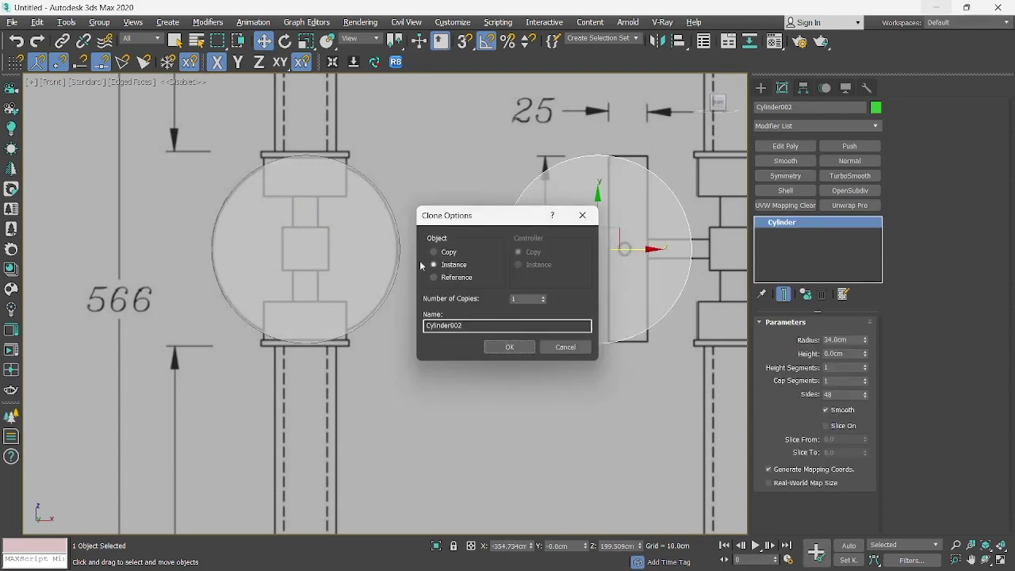
click(509, 347)
key(e)
drag(652, 249, 668, 251)
key(w)
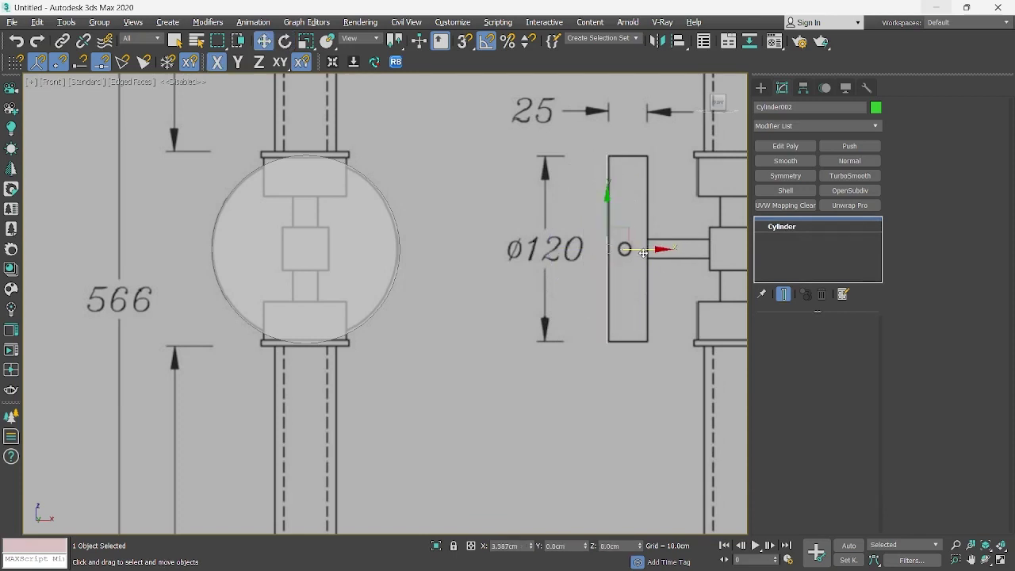
Set the original disc's height to 15 cm and align the side-view instance with the plate outline
click(325, 256)
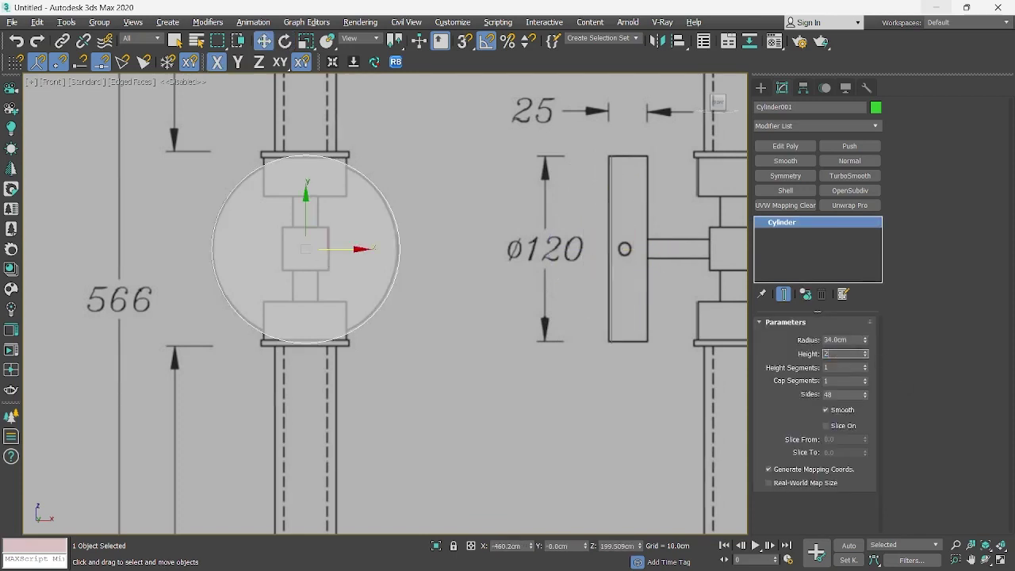
text(25)
key(Return)
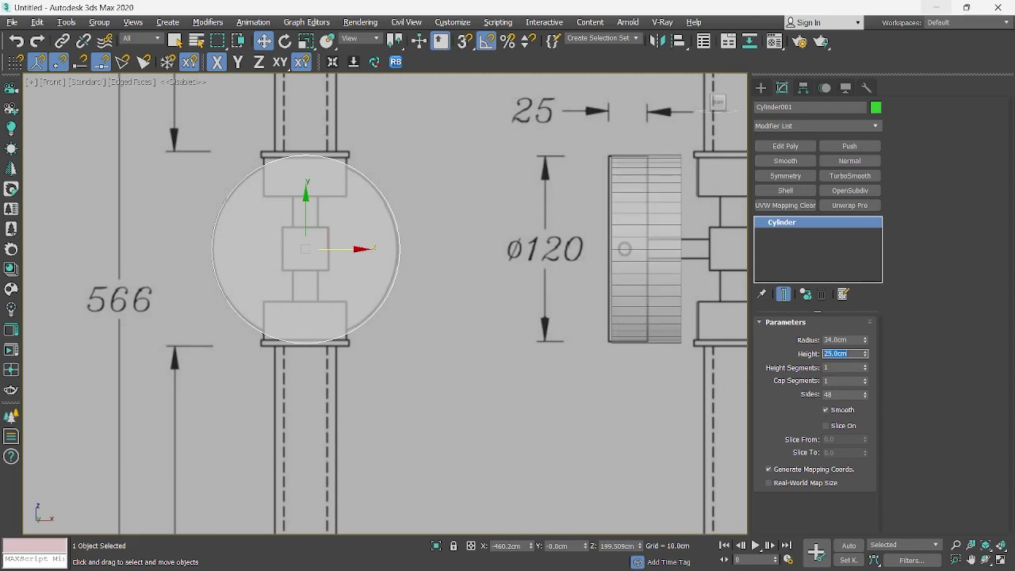
drag(865, 354, 867, 377)
click(652, 248)
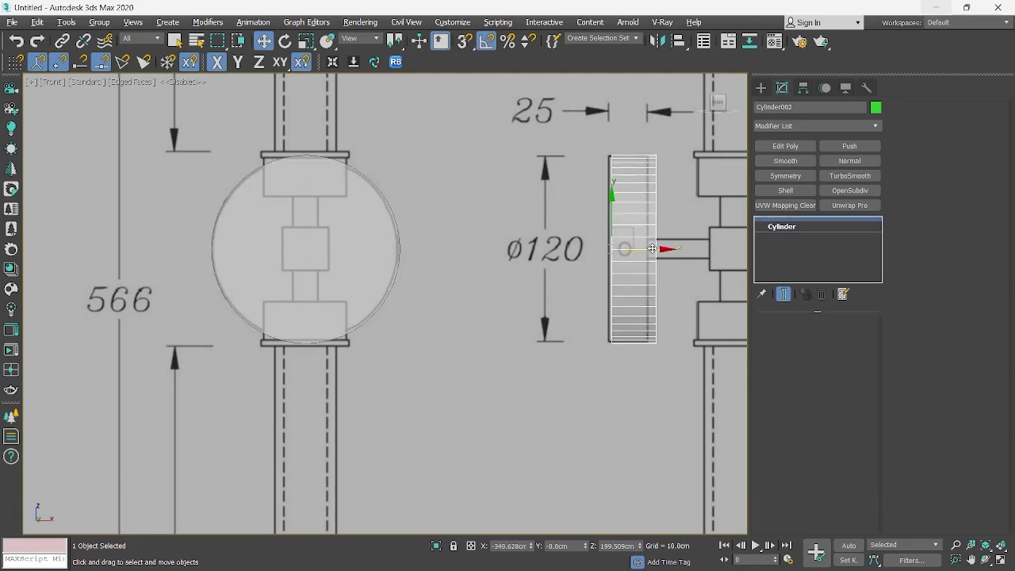
click(329, 257)
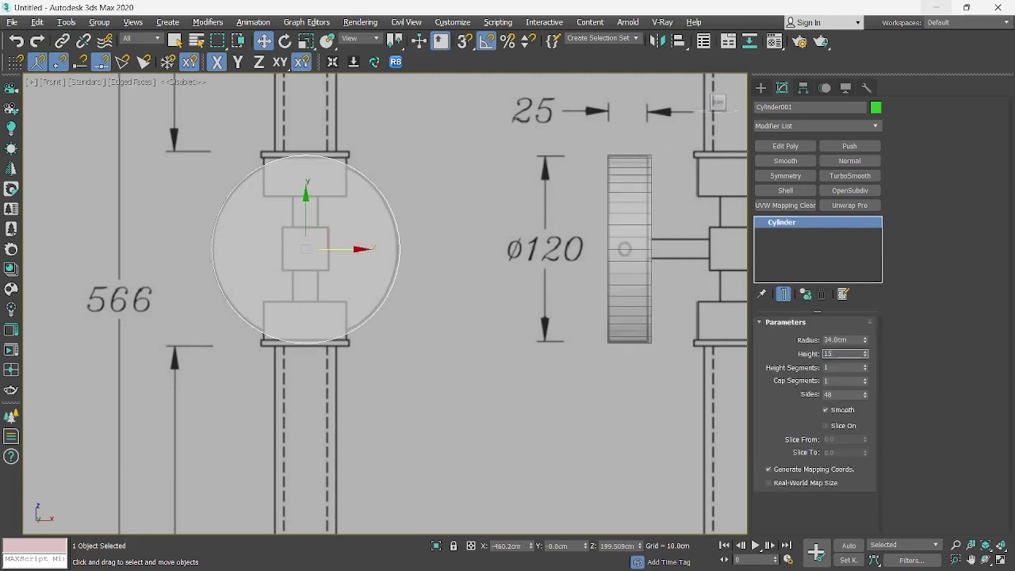
Raise the front disc's cap segments to 2
middle_drag(551, 262, 470, 329)
scroll(469, 329, down, 2)
middle_drag(232, 280, 227, 260)
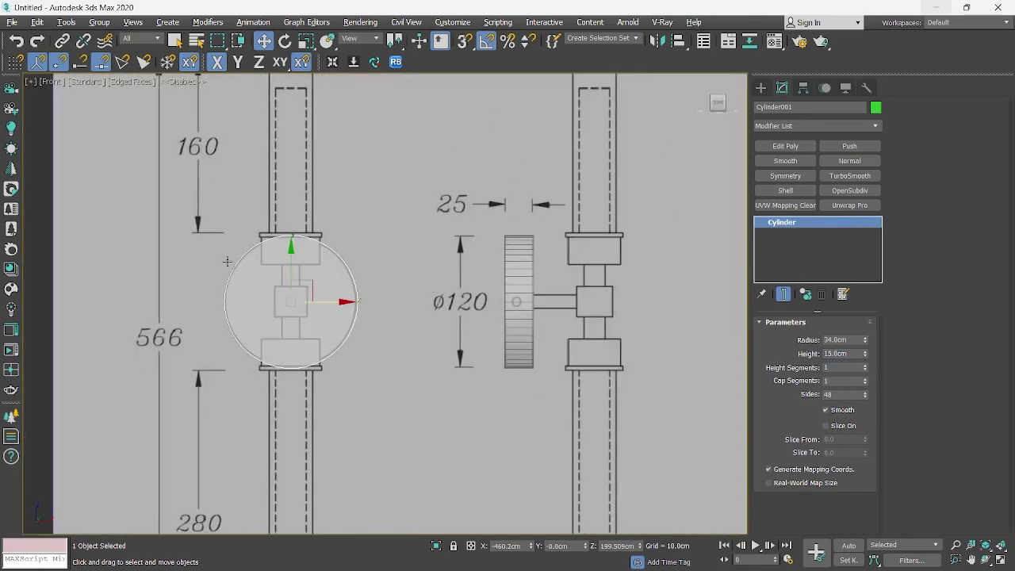
scroll(302, 269, up, 2)
mouse_move(302, 269)
alt+middle_down()
mouse_move(381, 324)
mouse_move(436, 279)
alt+middle_up()
scroll(437, 278, up, 3)
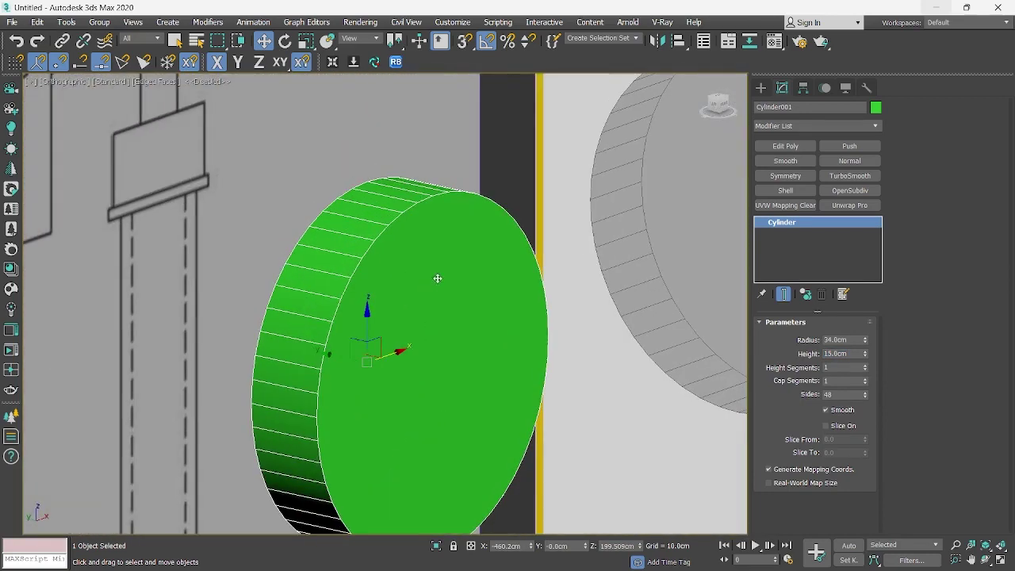
click(865, 379)
middle_drag(411, 313, 433, 293)
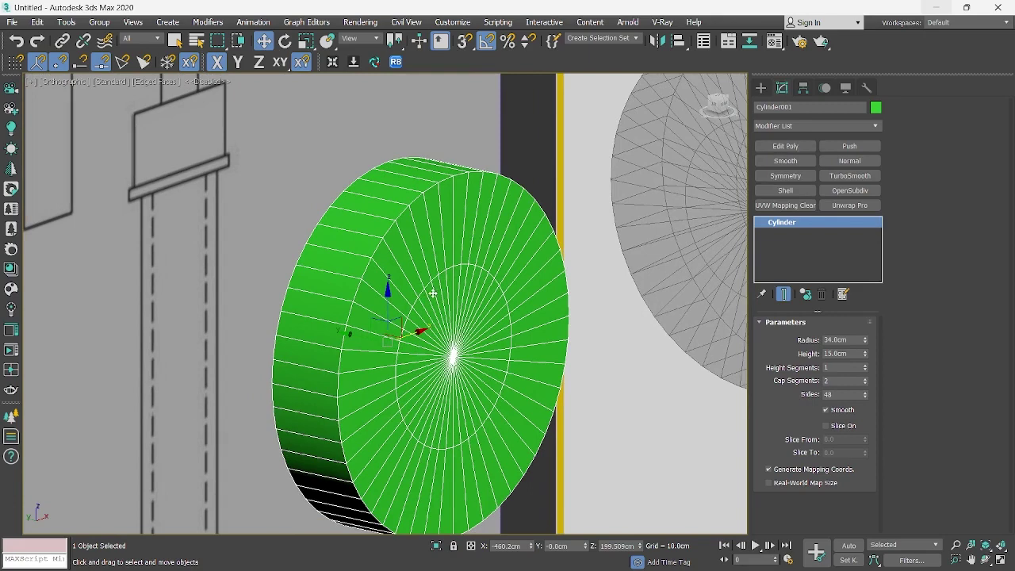
Add a Chamfer modifier with an amount of 1.665 cm and 1 segment to the disc and paste a copy above it
click(806, 127)
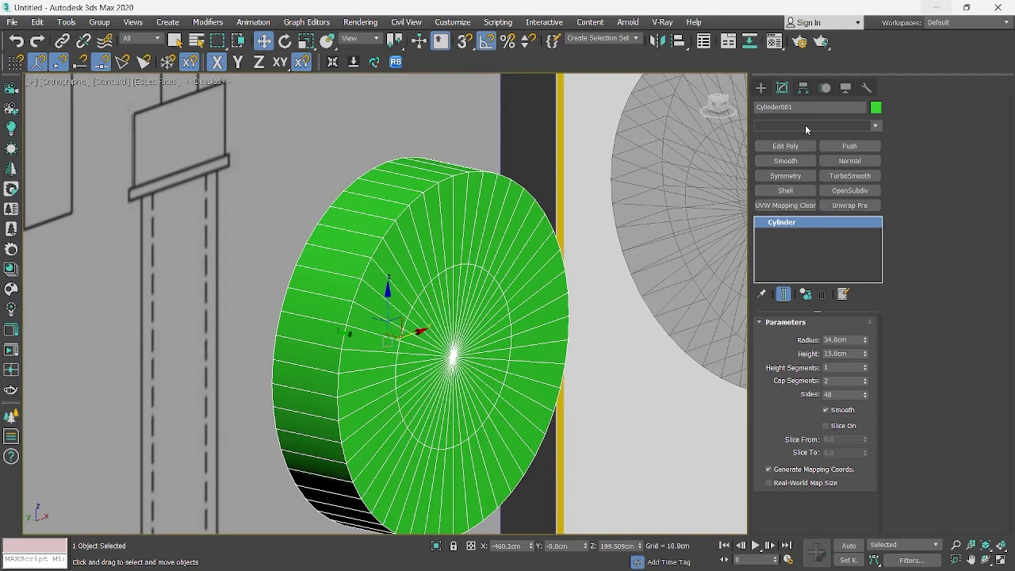
text(ch)
key(Return)
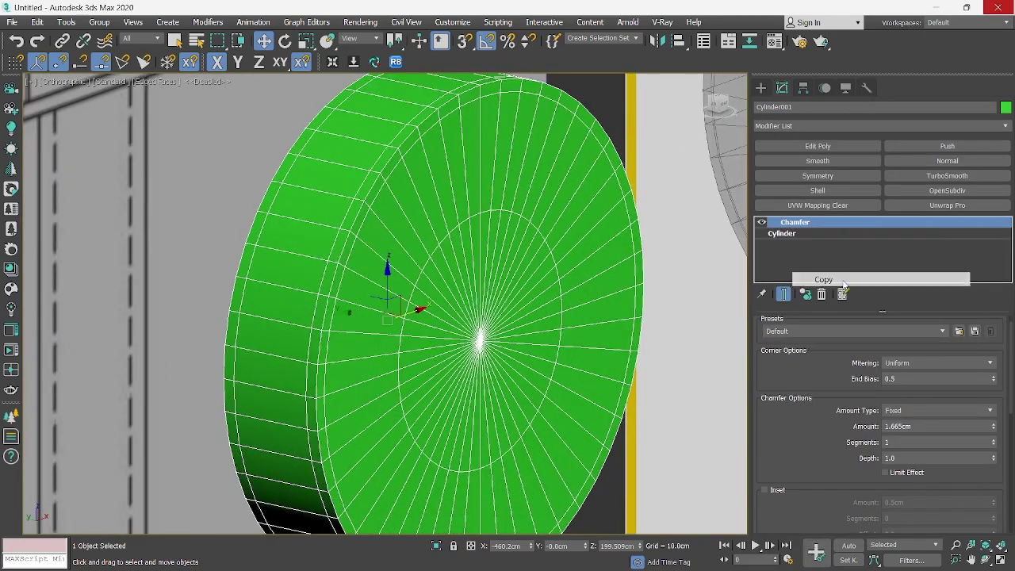
right_click(832, 222)
click(853, 295)
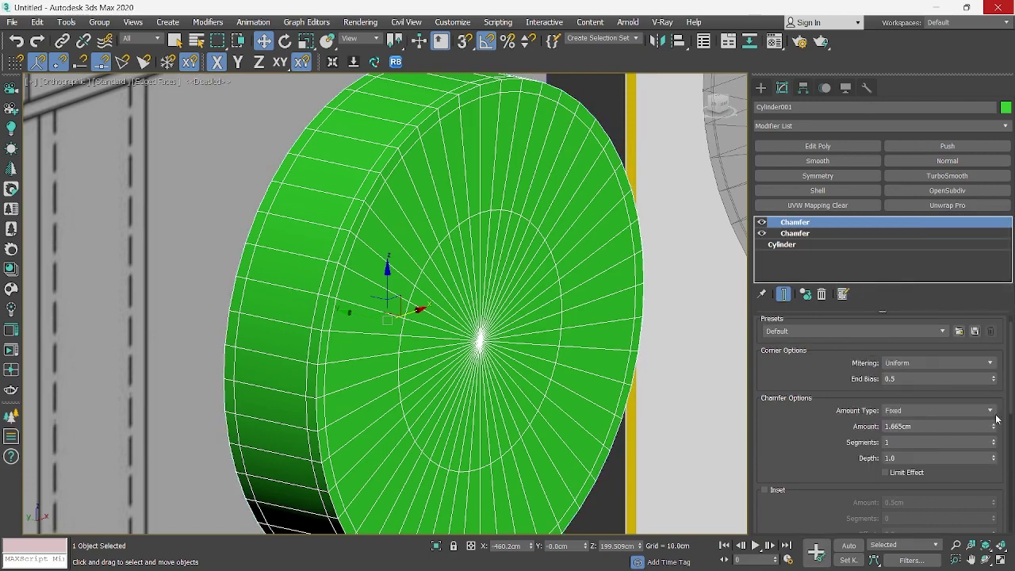
Set the upper Chamfer modifier to an amount of 1.23 cm, 2 segments and a depth of 0.5
drag(993, 428, 997, 450)
click(993, 440)
scroll(917, 458, up, 1)
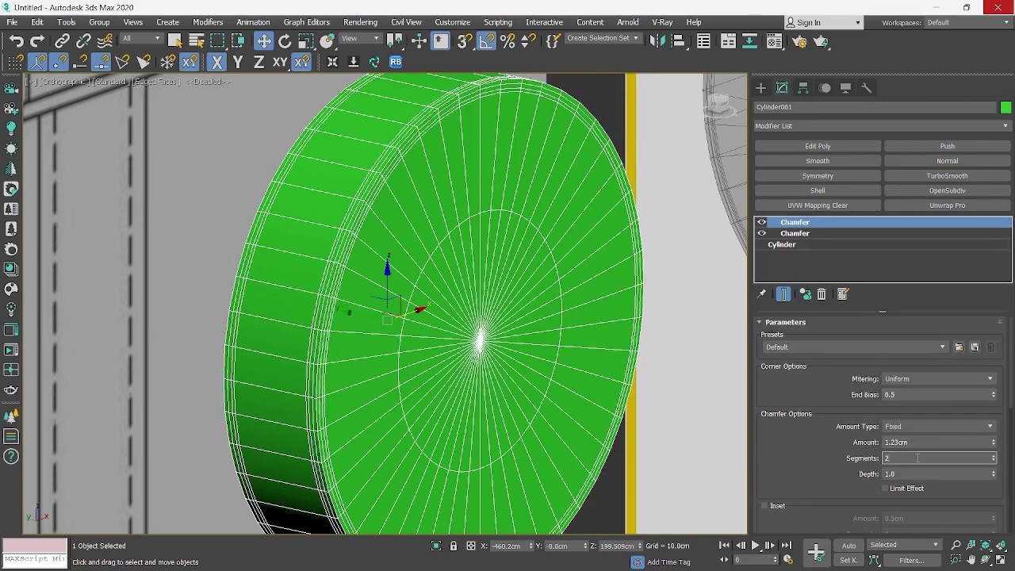
text(0.5)
key(Return)
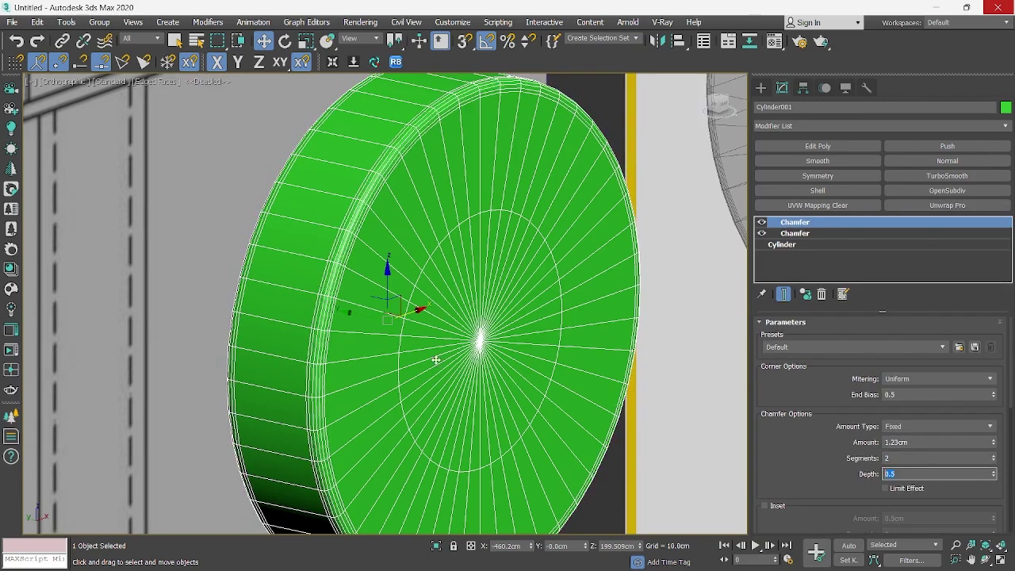
scroll(437, 358, down, 5)
key(F4)
scroll(365, 240, down, 4)
key(F4)
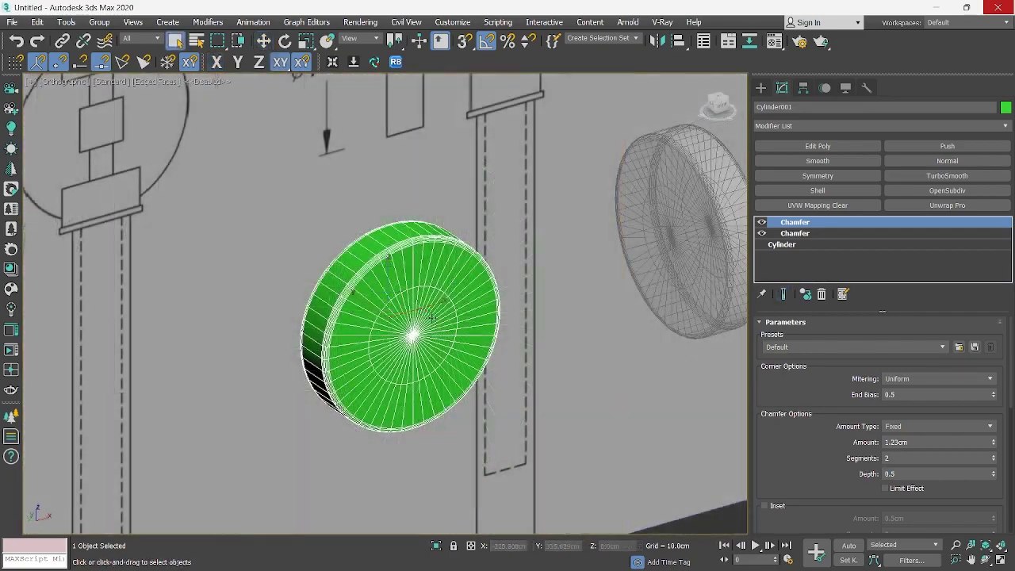
Hide the chamfered disc to expose the drawing beneath it in the front view
key(f)
scroll(442, 289, up, 2)
key(F3)
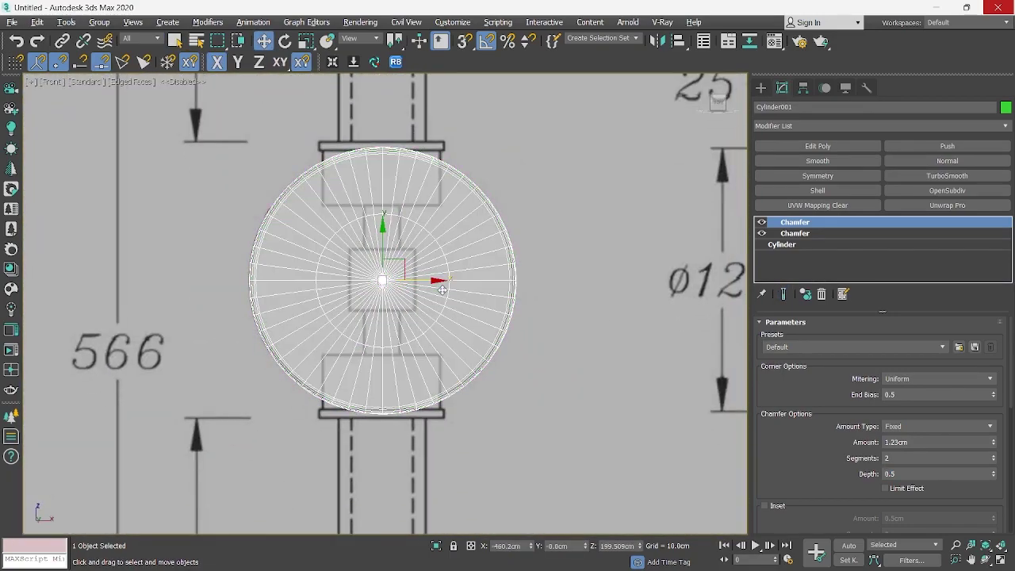
key(F3)
right_click(443, 289)
click(492, 235)
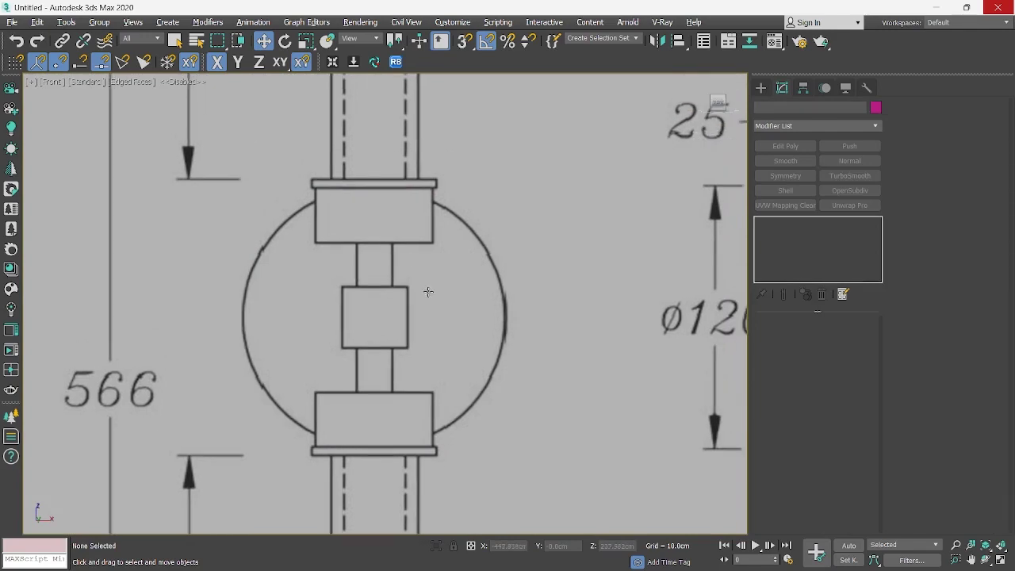
Create a cylinder with a radius of about 15.3 cm over the upper collar, rotate it upright and seat it on the collar's lower edge
click(760, 87)
click(787, 191)
key(z)
scroll(148, 266, up, 12)
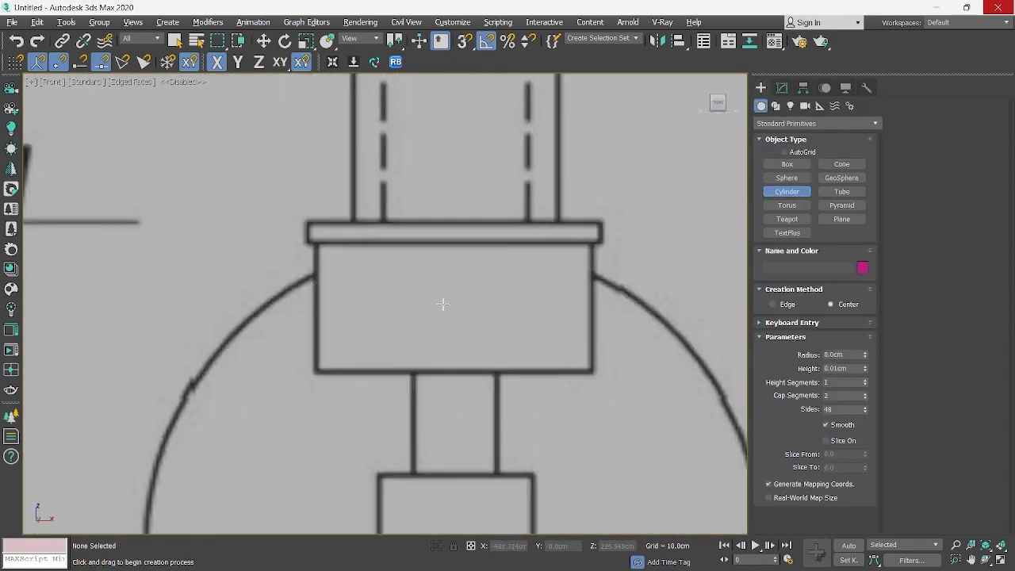
drag(453, 299, 499, 435)
click(474, 368)
key(e)
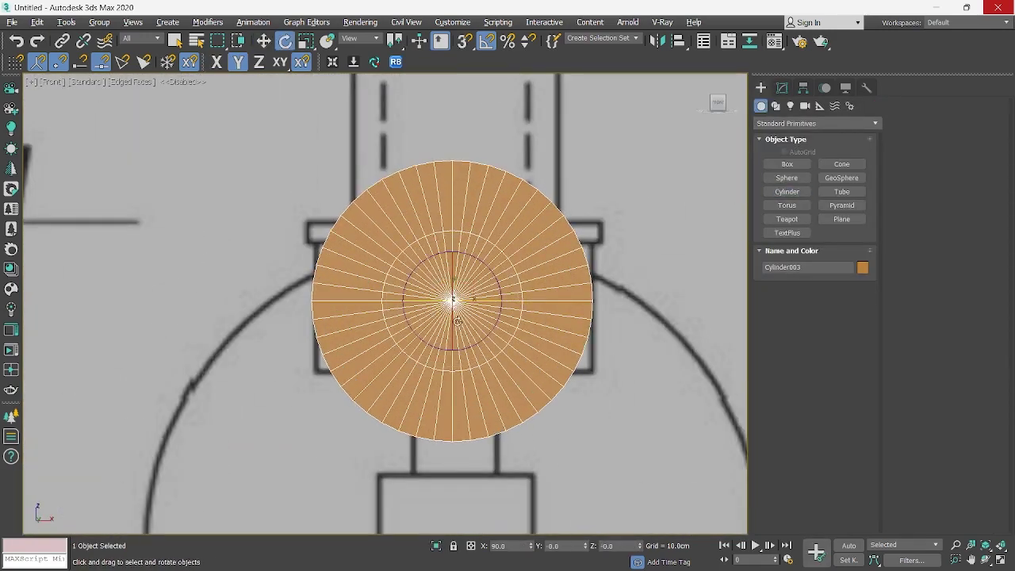
mouse_move(454, 318)
mouse_down()
mouse_move(451, 260)
mouse_move(449, 326)
mouse_up()
key(w)
Set the collar cylinder's height to about 14.2 cm, with 1 cap segment and 24 sides
click(782, 87)
drag(865, 353, 872, 304)
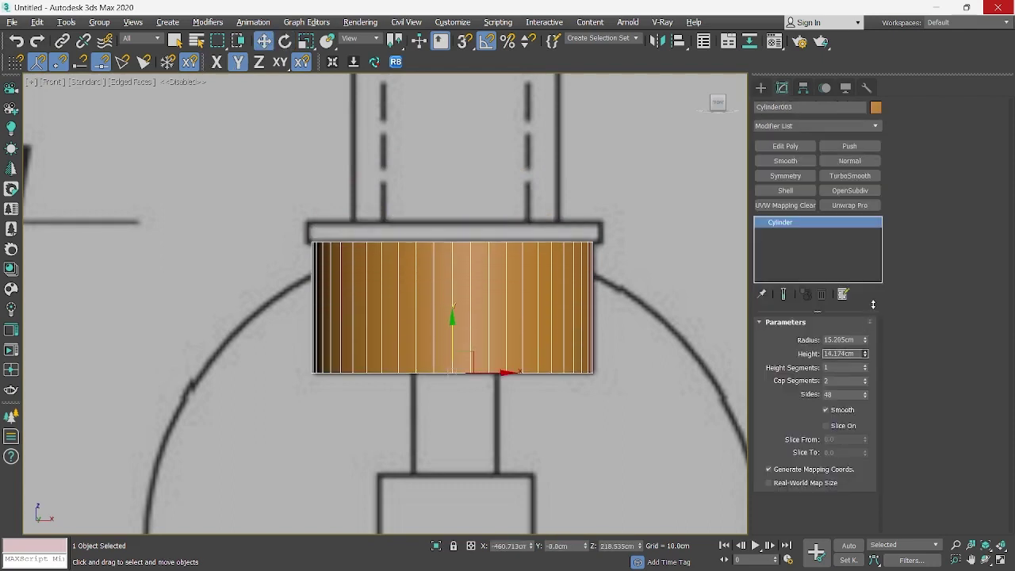
middle_drag(449, 262, 428, 301)
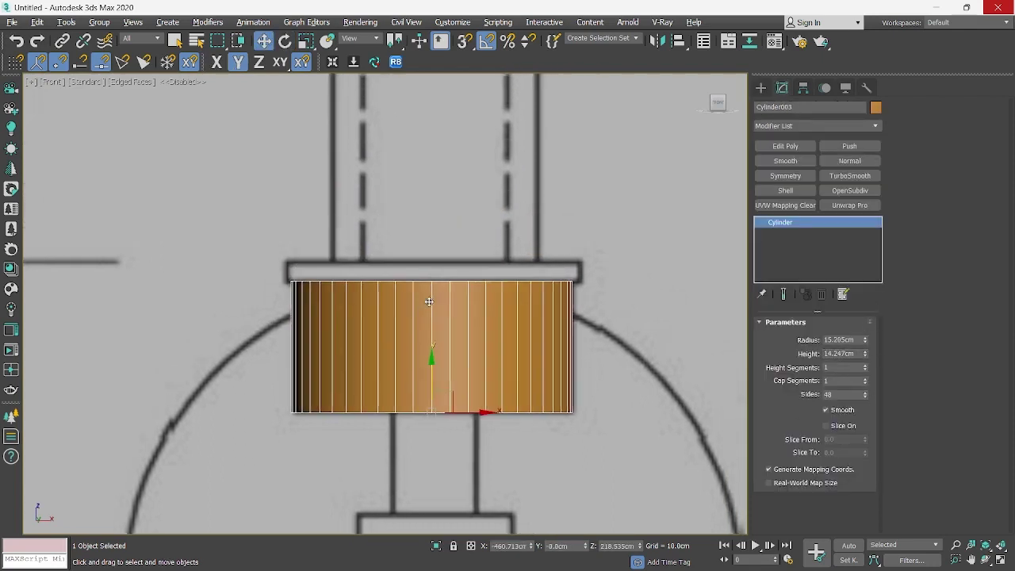
text(24)
key(Return)
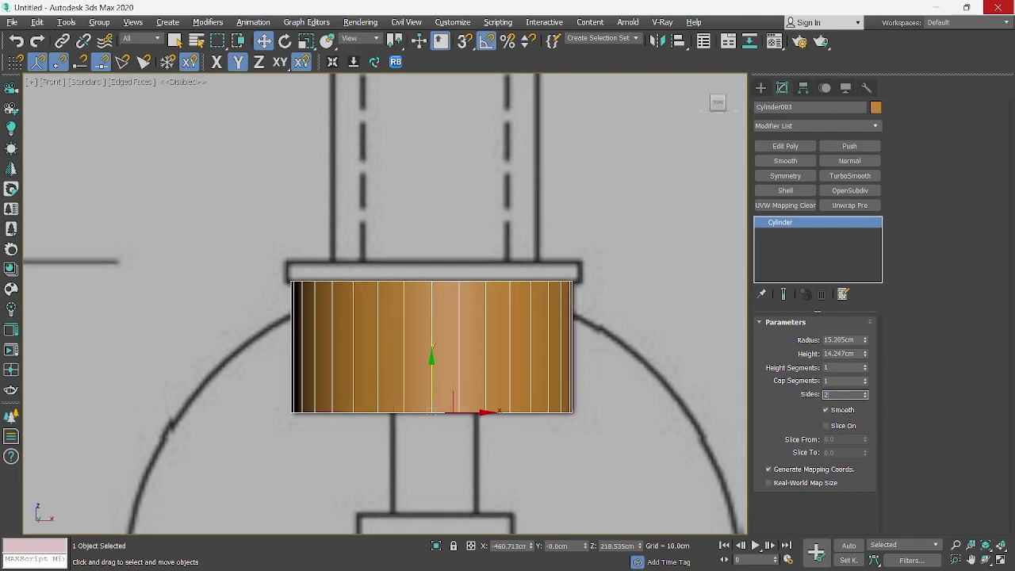
Add an Edit Poly modifier to the collar cylinder and delete its top and bottom cap polygons
click(785, 146)
key(4)
key(ctrl+a)
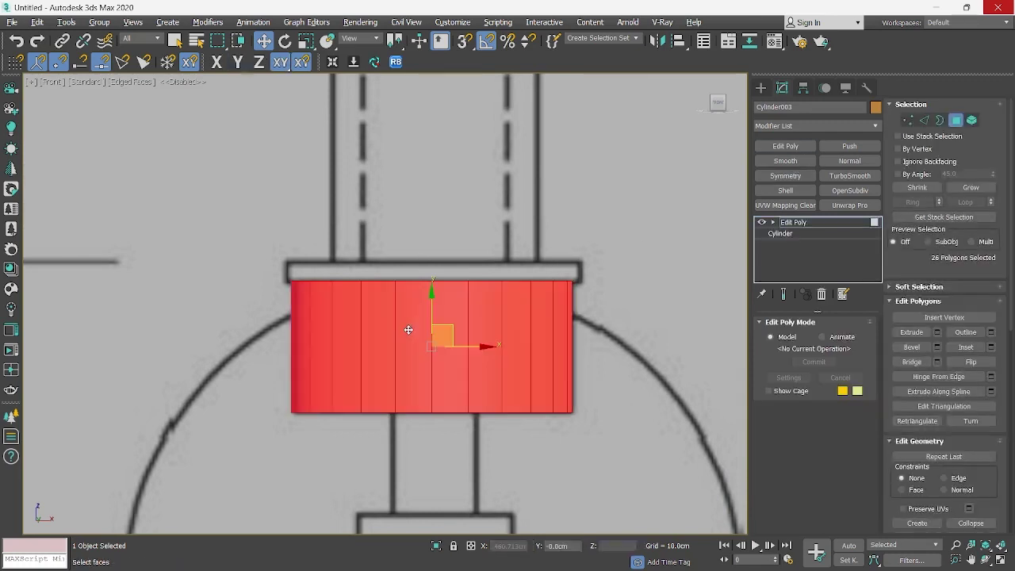
alt+drag(717, 359, 714, 355)
key(Delete)
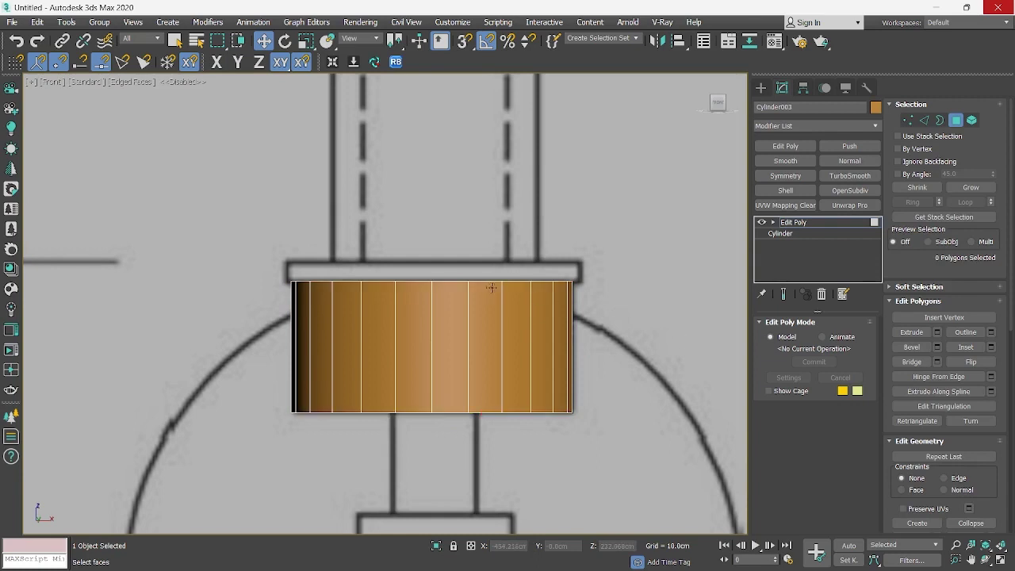
Form the collar's flange by extending the open top border outward at 113% scale, upward, and back in to the tube's outline
middle_drag(457, 273, 450, 296)
key(3)
click(436, 303)
key(r)
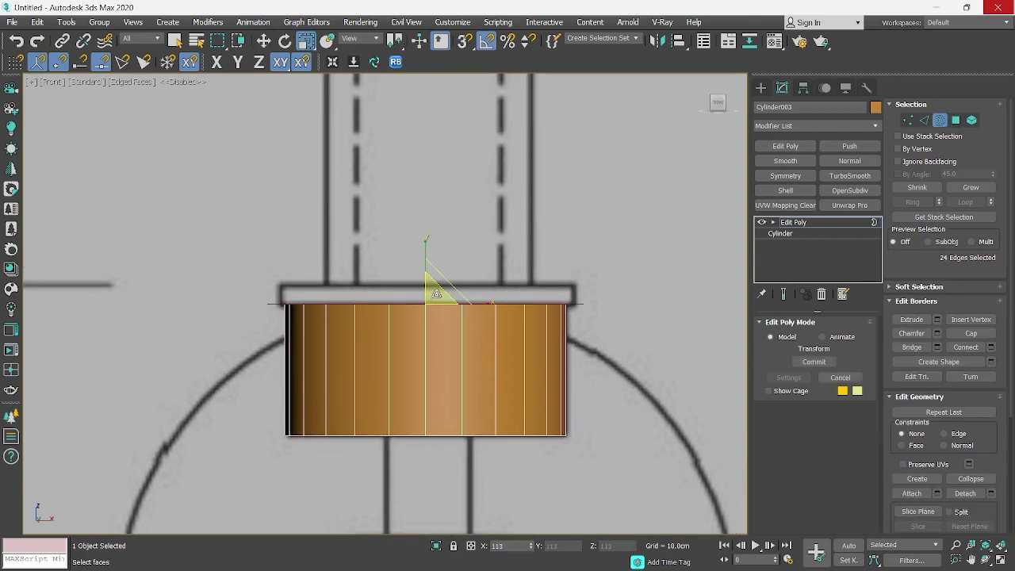
key(w)
mouse_move(428, 279)
shift+mouse_down()
mouse_move(439, 253)
mouse_move(435, 277)
shift+mouse_up()
key(r)
middle_drag(436, 277, 396, 343)
Try to extend the flange's inner border upward to the top of the upper tube
key(w)
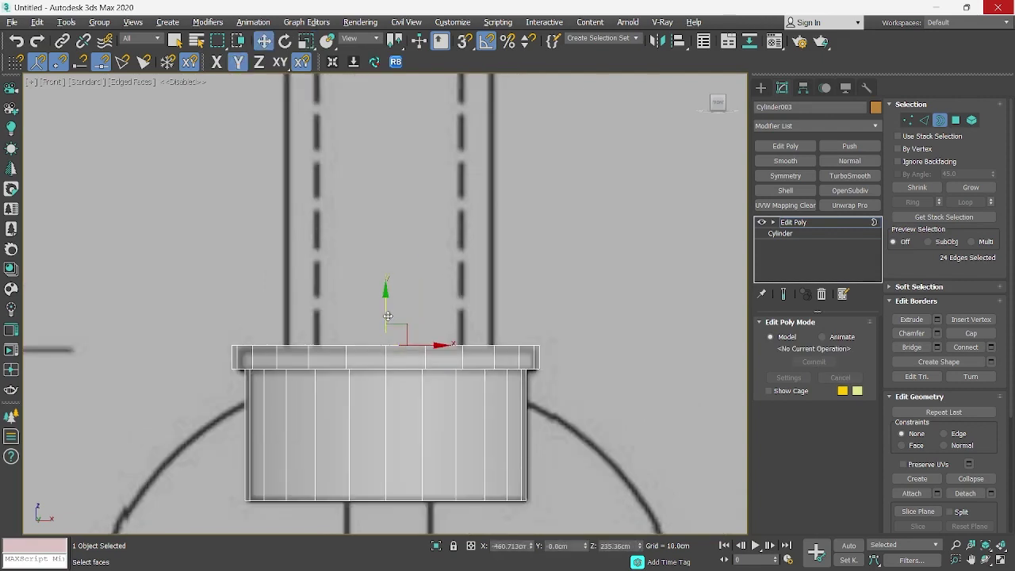
shift+drag(388, 316, 409, 111)
scroll(408, 163, down, 5)
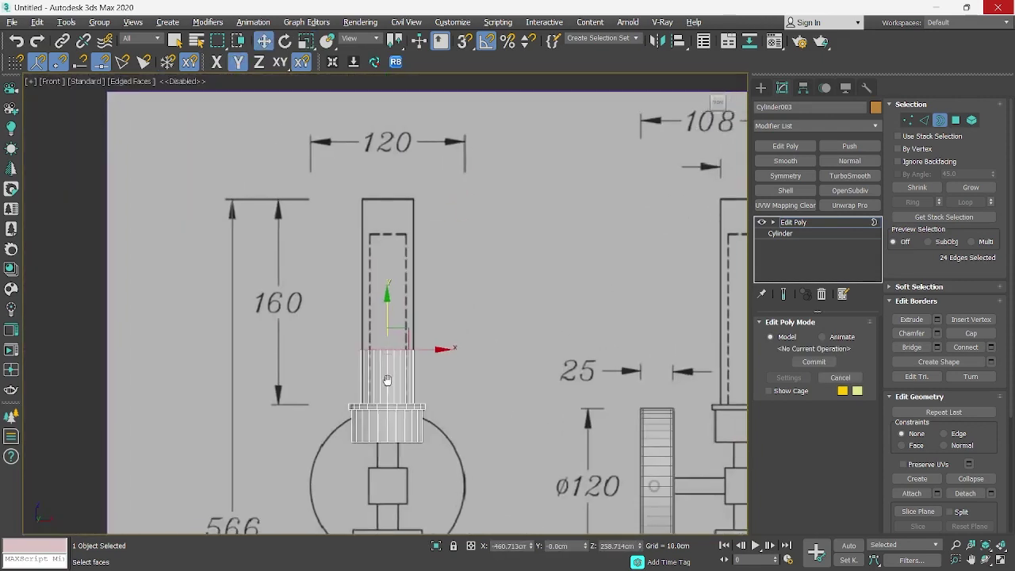
drag(378, 320, 423, 170)
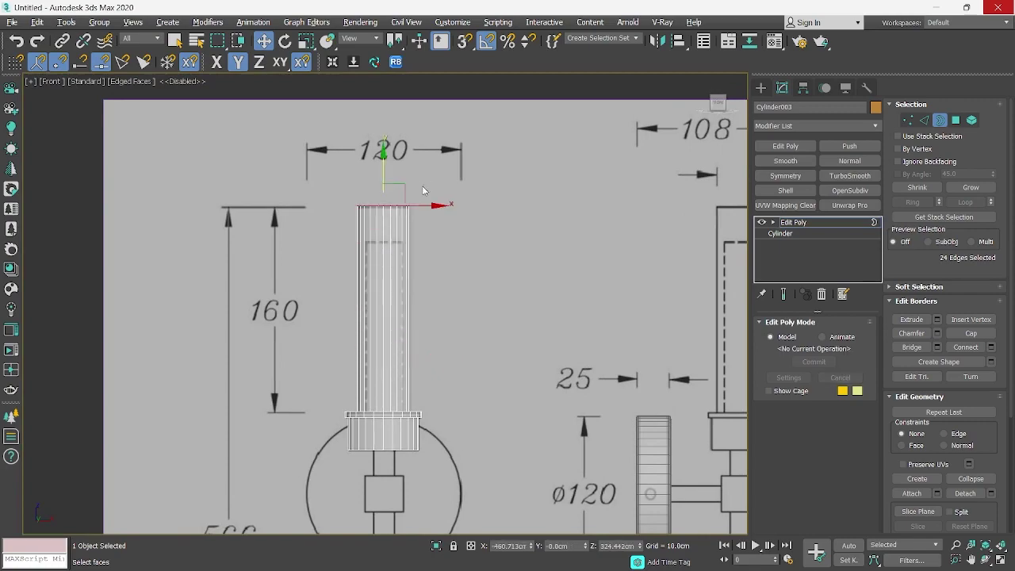
Check the collar and glass tube in the lamp's reference photo and undo the tube extension
key(alt+Tab)
scroll(436, 237, up, 3)
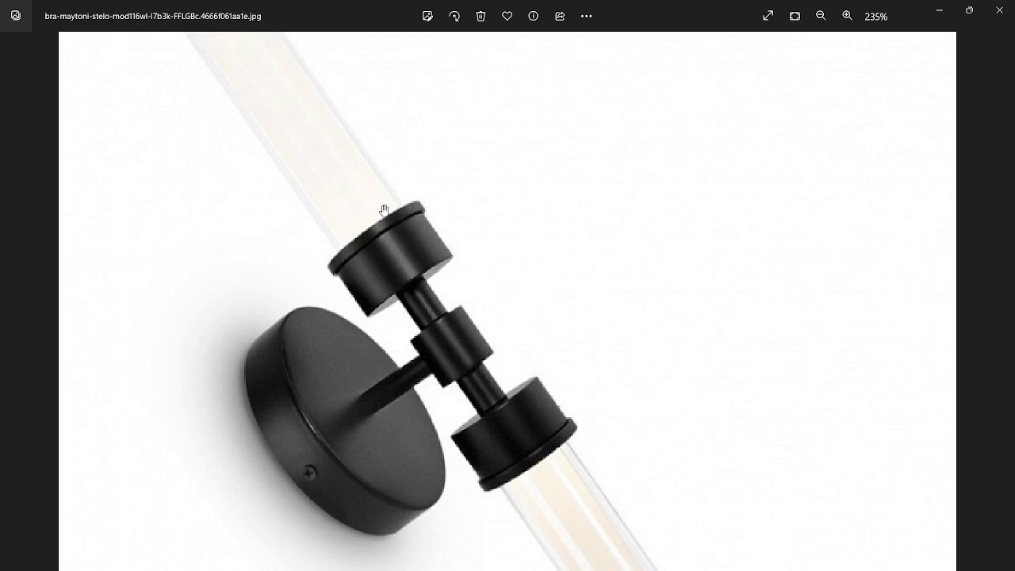
click(949, 10)
middle_drag(418, 280, 415, 254)
key(ctrl+z)
key(ctrl+z)
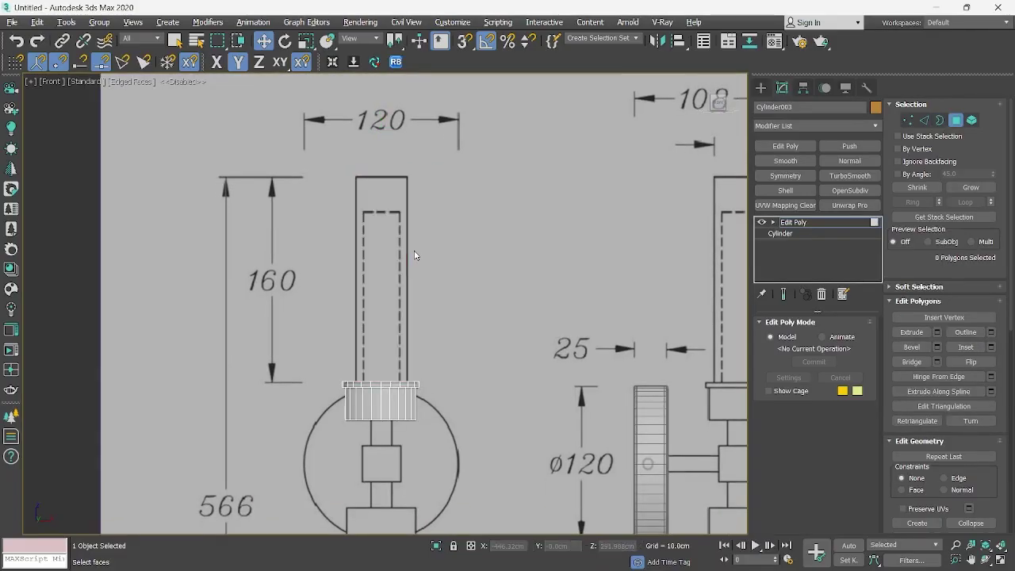
Close the collar's open top border by collapsing it to its centre
scroll(415, 254, up, 2)
key(3)
right_click(418, 330)
click(407, 192)
Extend the collar's bottom border inward to the neck's width and down to the top of the central block
scroll(357, 367, up, 3)
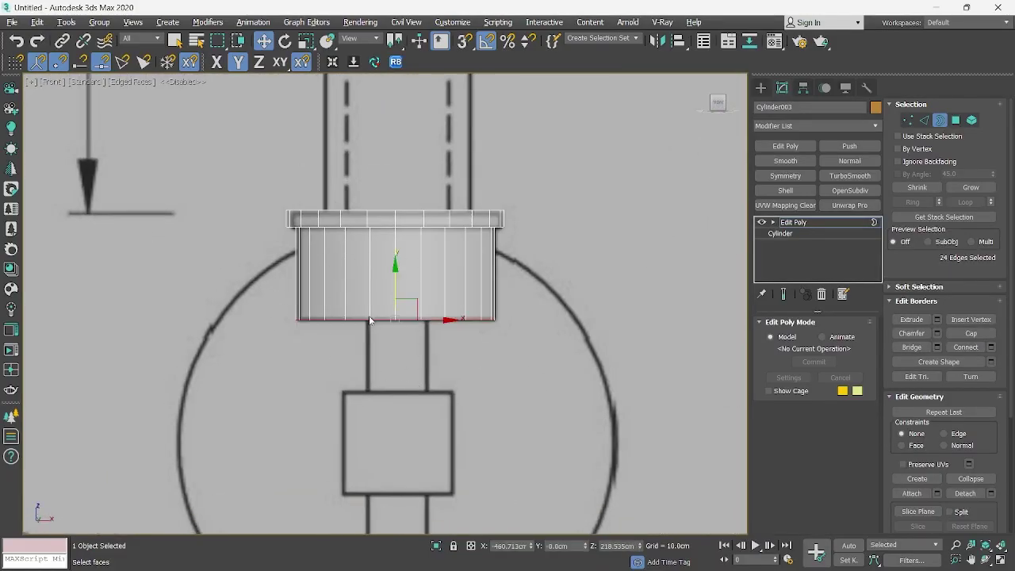
key(r)
middle_drag(411, 343, 407, 347)
key(w)
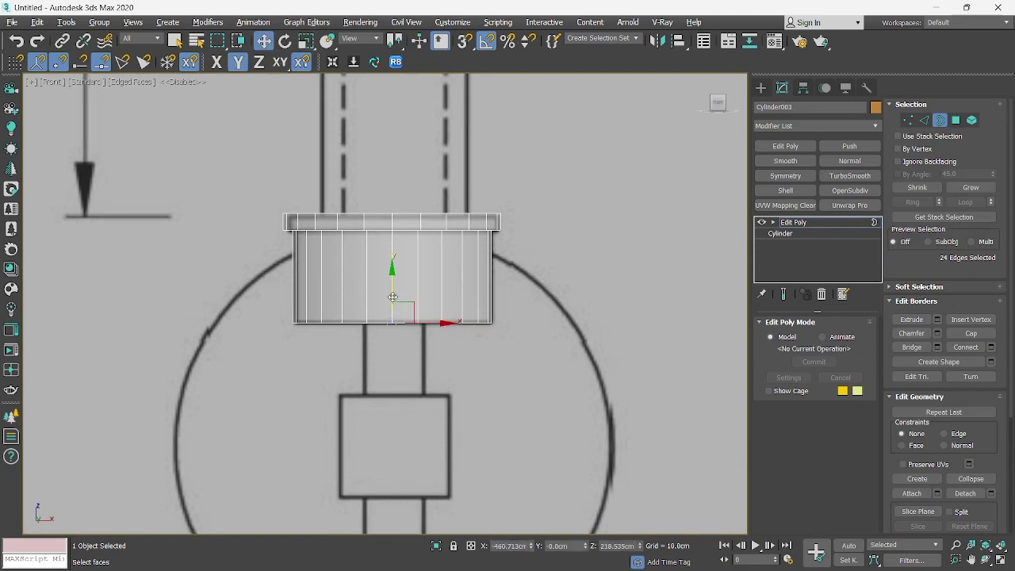
shift+drag(397, 317, 407, 367)
middle_drag(411, 368, 405, 284)
Form the central block by extending the neck's lower border outward, down to the block's bottom outline, and slightly inward
key(r)
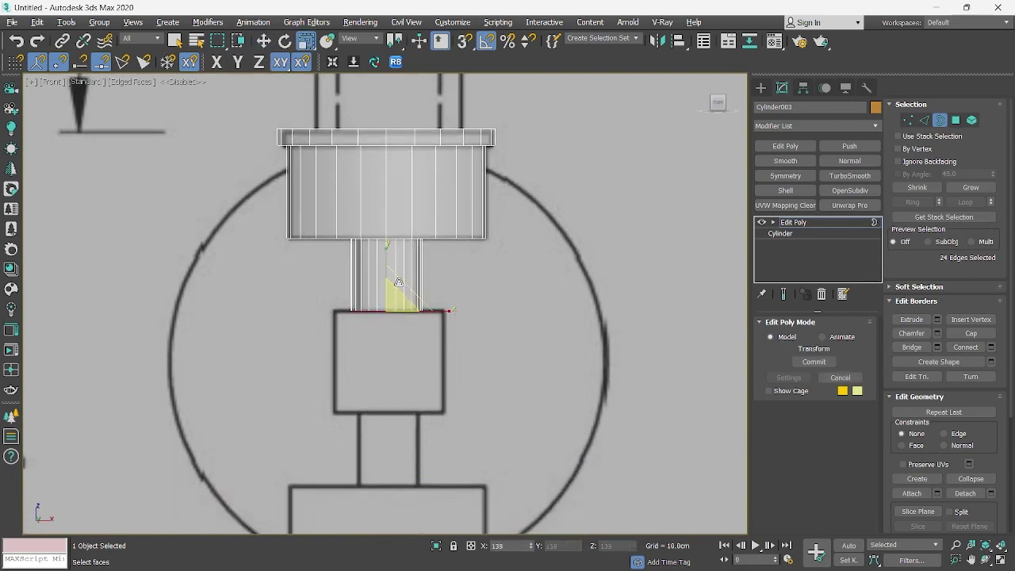
key(w)
shift+drag(386, 276, 423, 378)
middle_drag(426, 378, 421, 374)
key(r)
Connect the central block's vertical edges with one horizontal edge loop at mid-height
key(2)
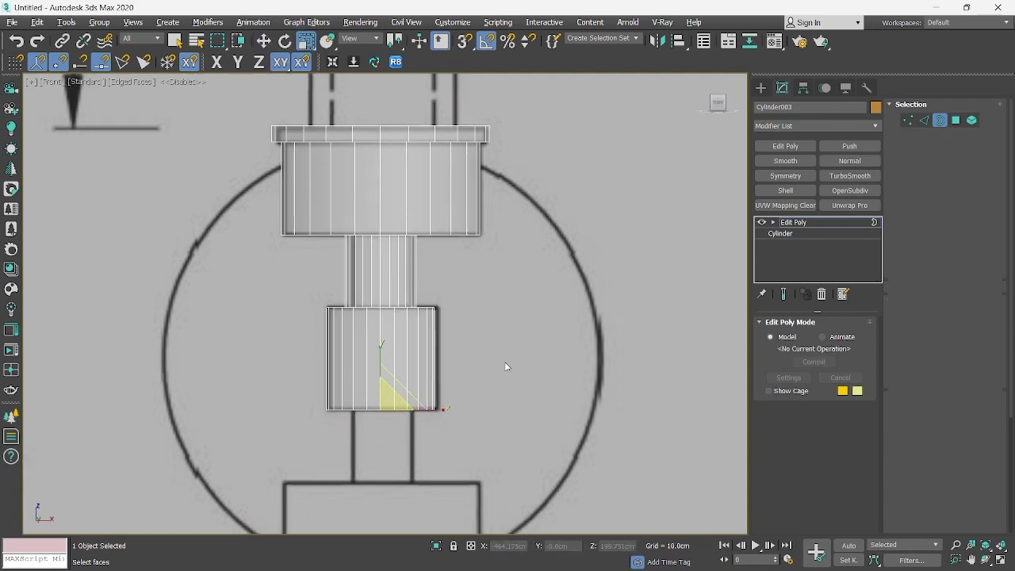
drag(505, 368, 311, 346)
right_click(498, 336)
click(475, 383)
Select the edge loops around the central block's top and at both ends of the neck
alt+middle_drag(381, 324, 378, 270)
scroll(428, 312, up, 4)
key(alt+x)
double_click(406, 345)
ctrl+double_click(374, 327)
scroll(374, 326, down, 4)
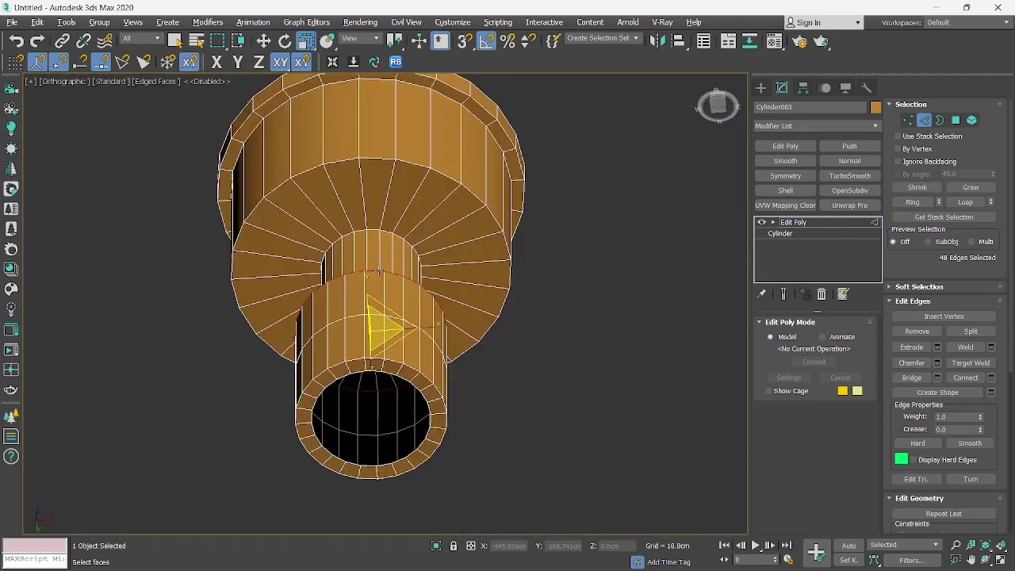
scroll(375, 209, up, 5)
ctrl+double_click(371, 267)
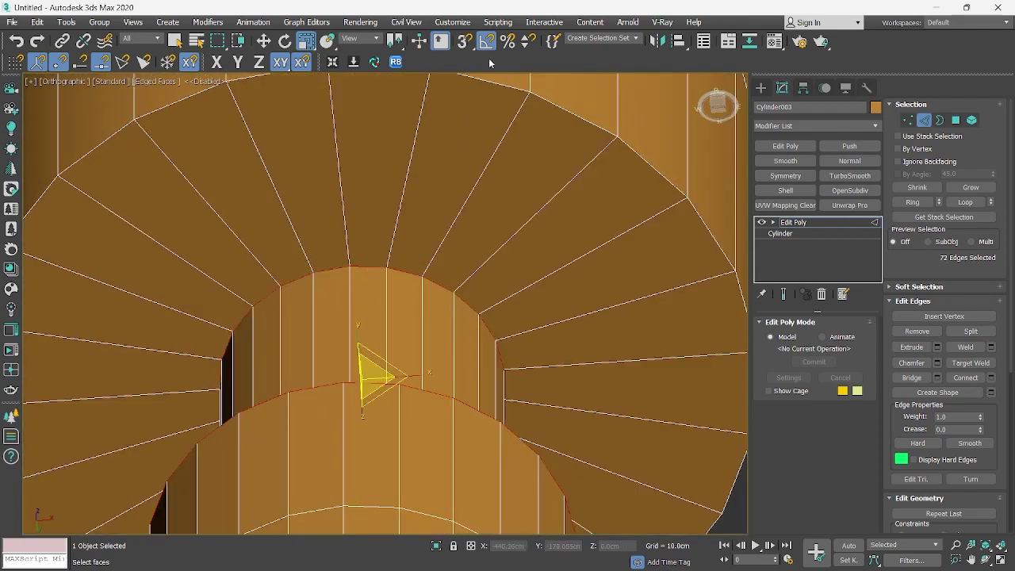
Add the edge loops at the collar's bottom and top and around the flange to the selection
ctrl+double_click(502, 88)
scroll(491, 242, down, 5)
alt+middle_drag(494, 299, 472, 273)
scroll(514, 396, up, 3)
ctrl+double_click(521, 385)
ctrl+double_click(529, 398)
scroll(500, 361, down, 2)
middle_drag(472, 273, 476, 377)
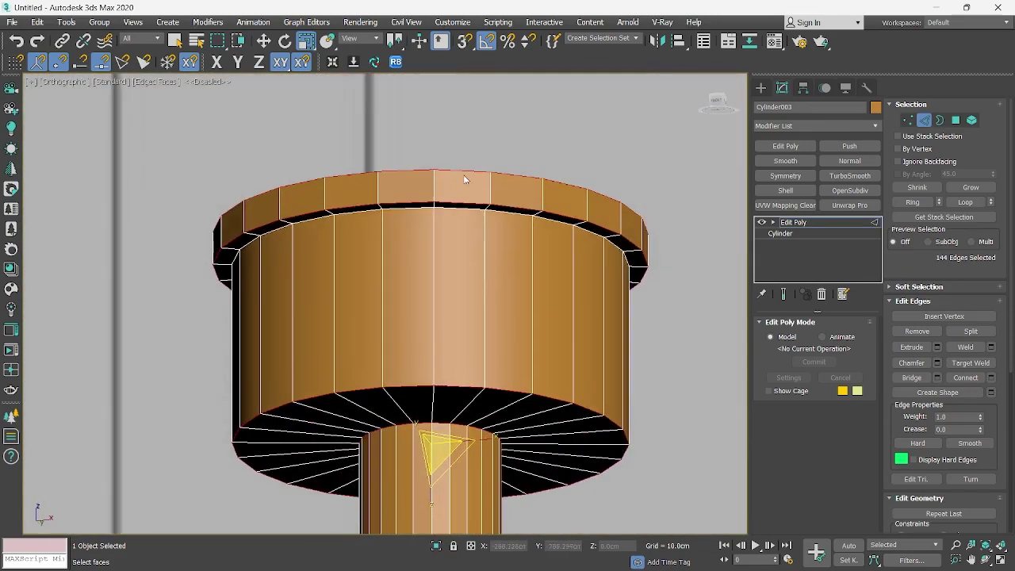
scroll(466, 181, up, 3)
ctrl+double_click(466, 211)
scroll(462, 246, down, 2)
middle_drag(439, 515, 411, 301)
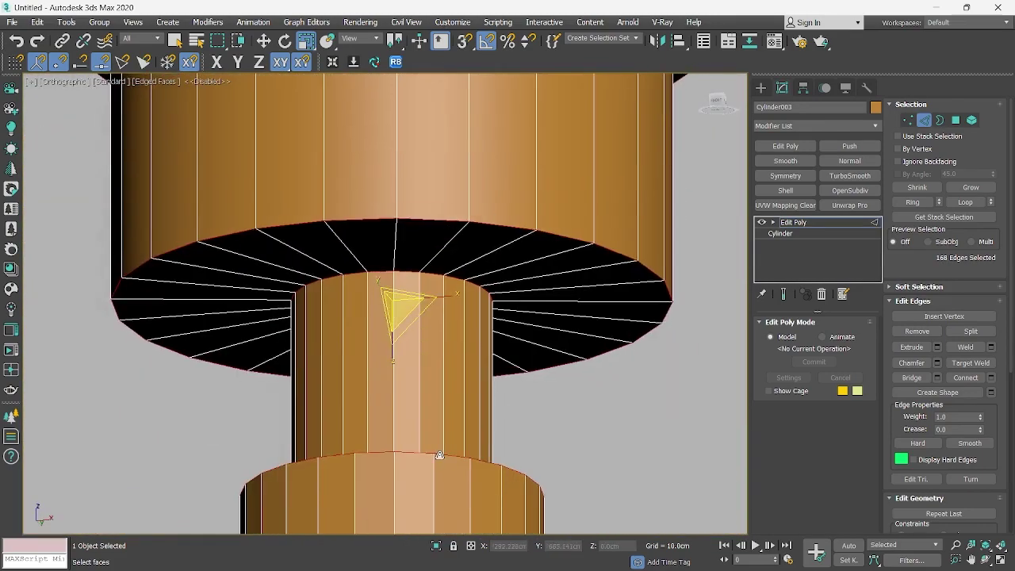
Chamfer the selected edge loops by about 0.64 cm with 3 segments
click(937, 362)
alt+middle_drag(329, 313, 333, 300)
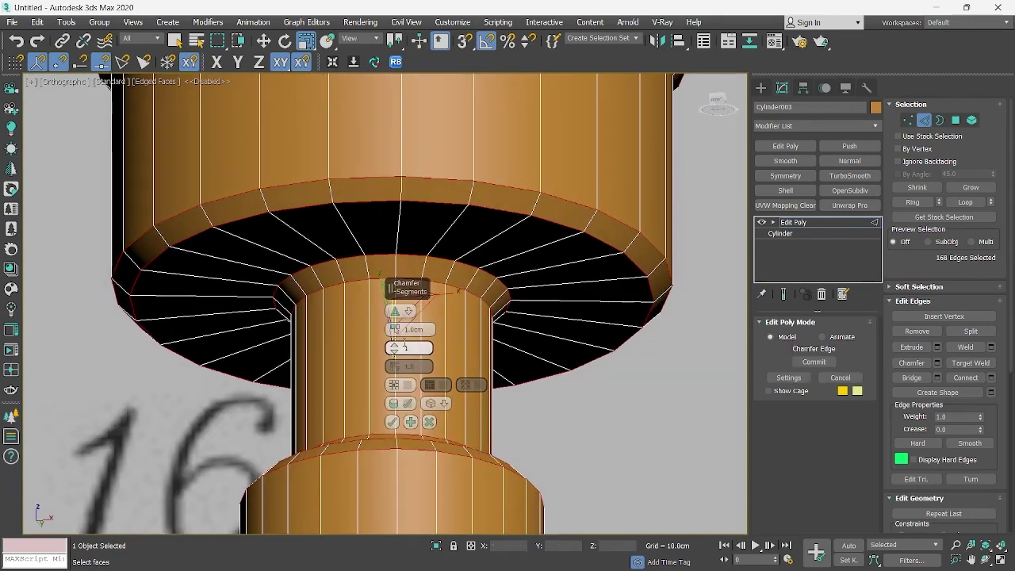
click(395, 344)
click(394, 346)
click(394, 346)
scroll(299, 281, down, 4)
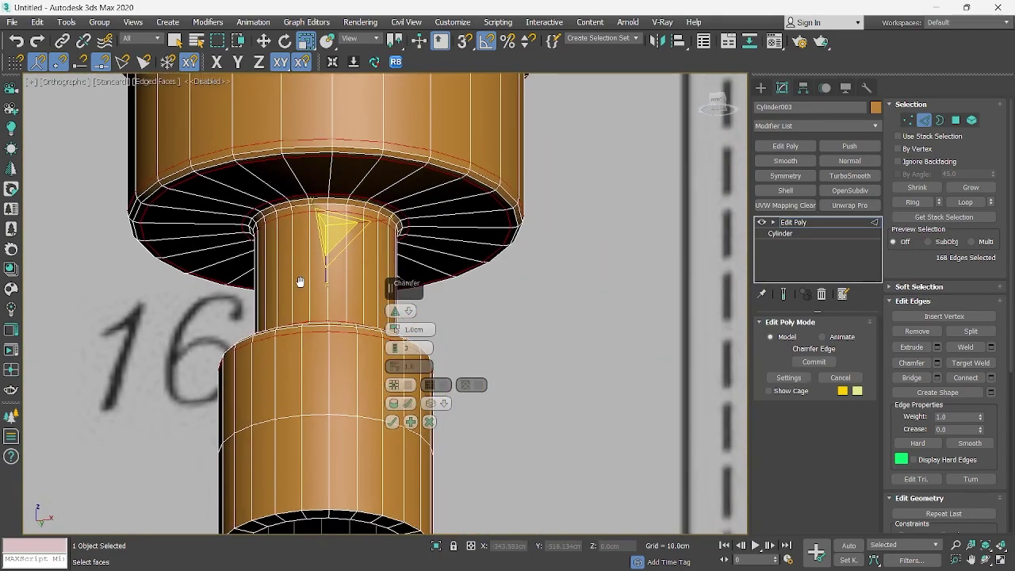
scroll(289, 284, up, 5)
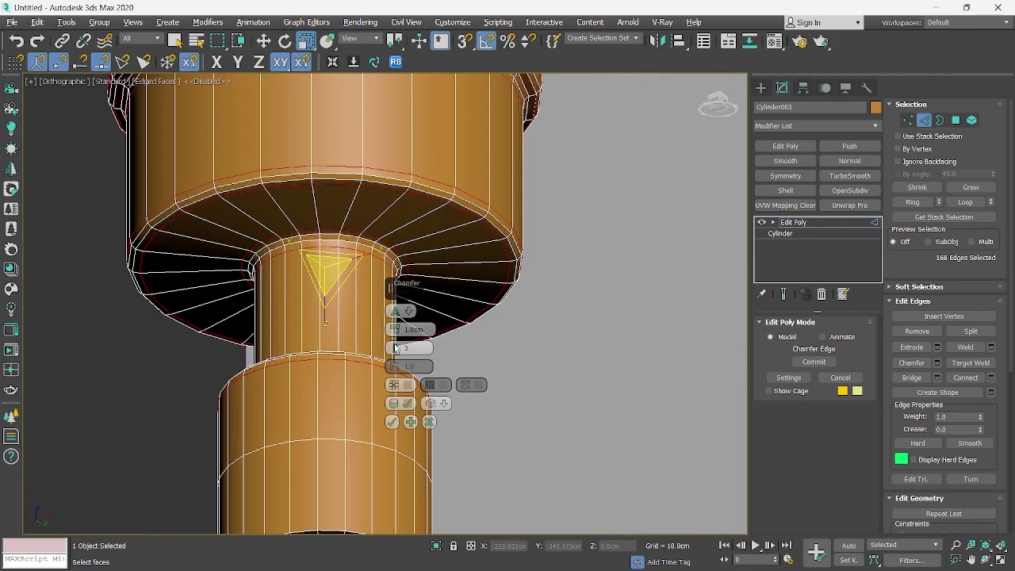
drag(394, 331, 400, 333)
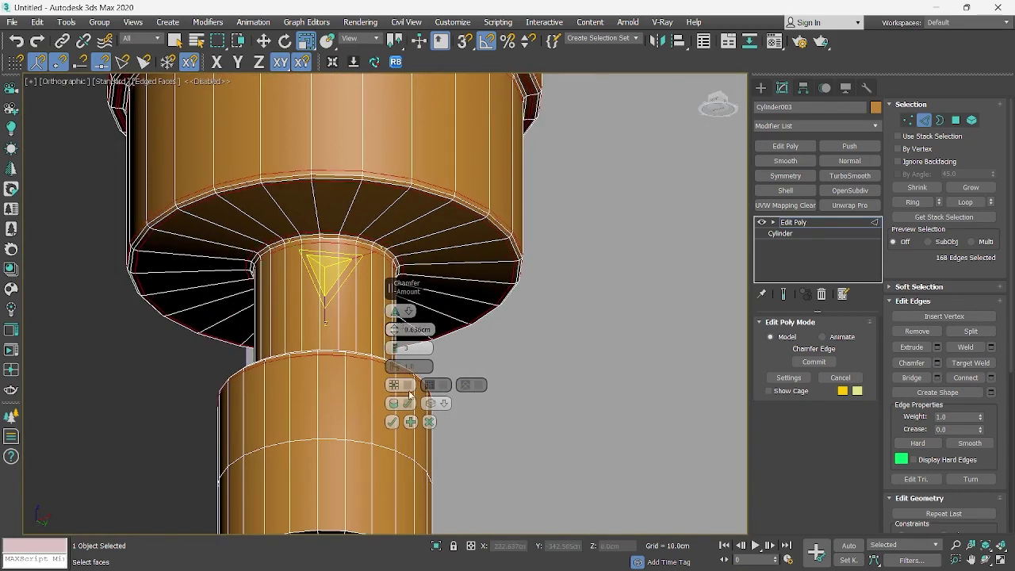
click(392, 421)
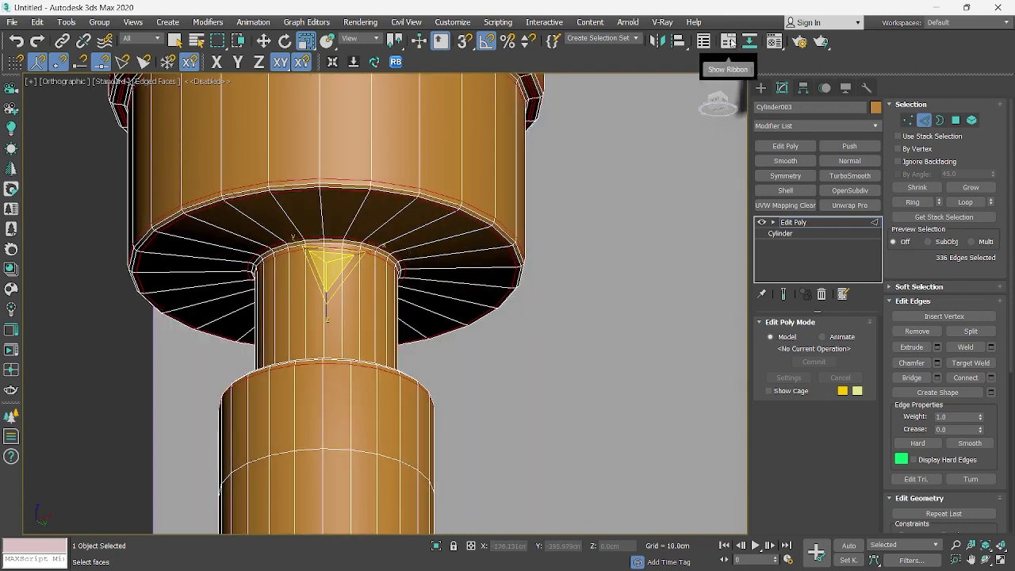
Add Swift Loop support edges below the block's top edge and near both rims of the collar's underside
click(728, 41)
scroll(396, 438, up, 3)
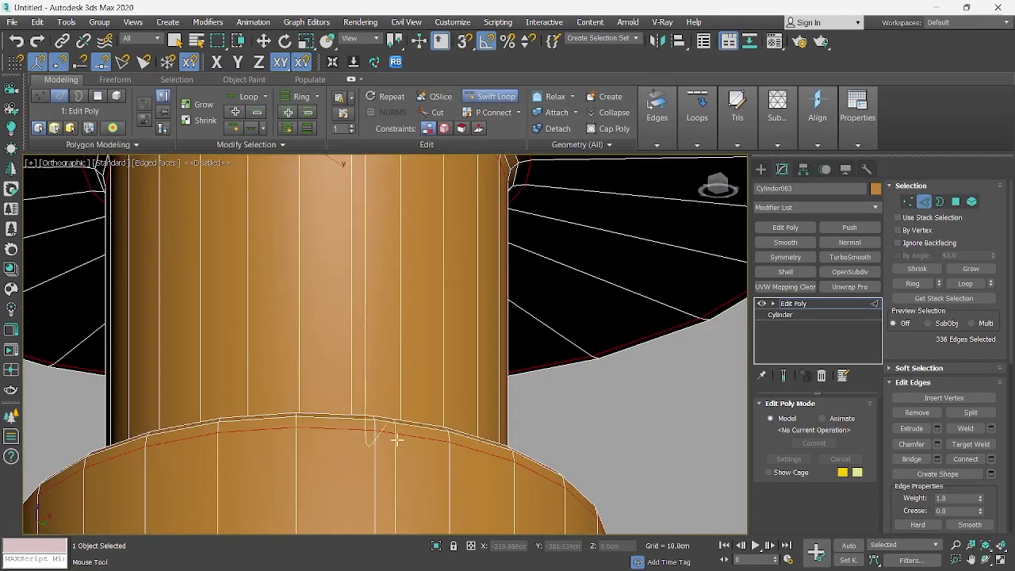
double_click(396, 439)
scroll(396, 438, down, 3)
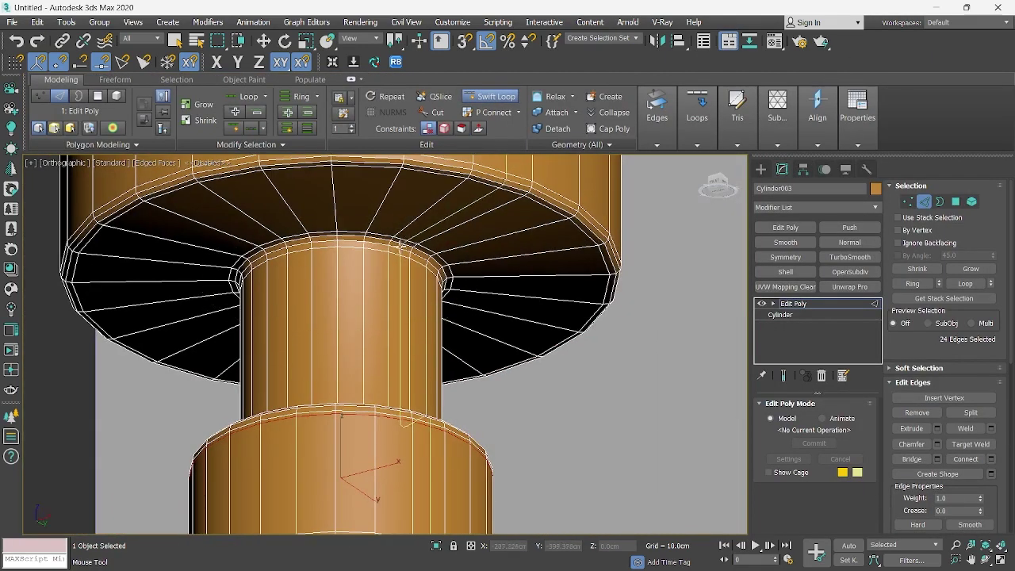
double_click(397, 235)
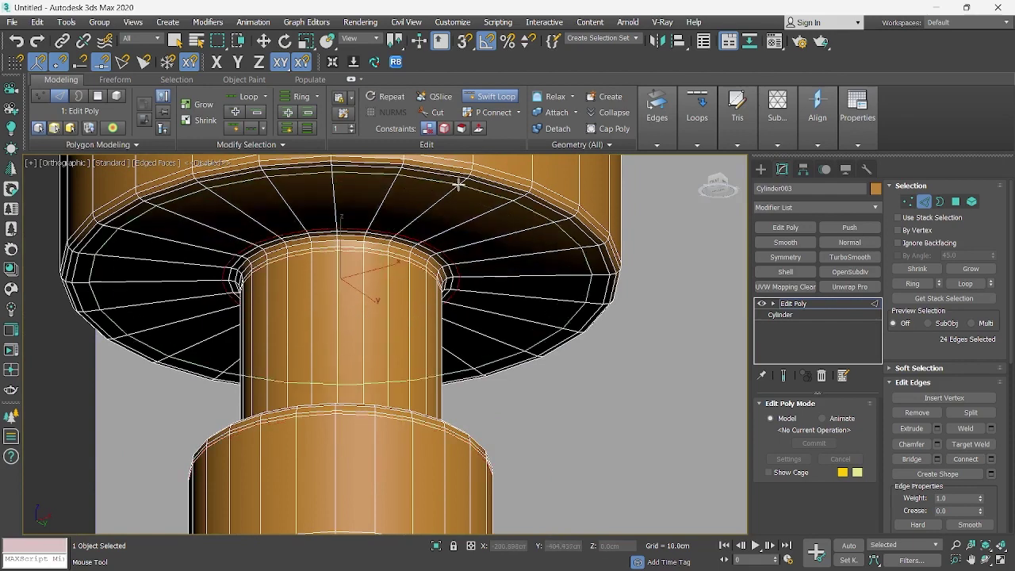
double_click(473, 162)
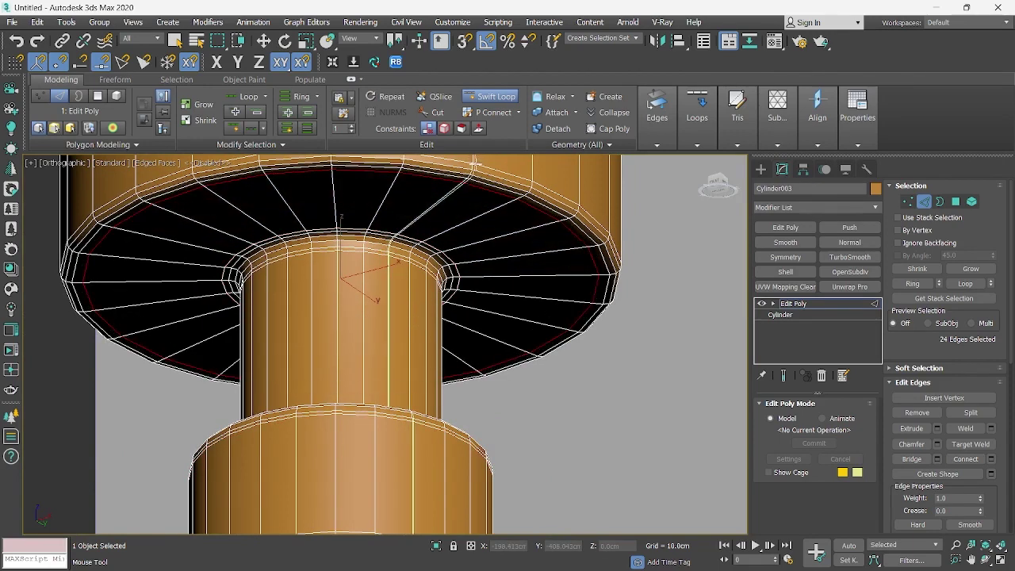
Add further Swift Loop support edges on the collar wall under the flange, on the flange, and near the block's top
scroll(358, 317, down, 5)
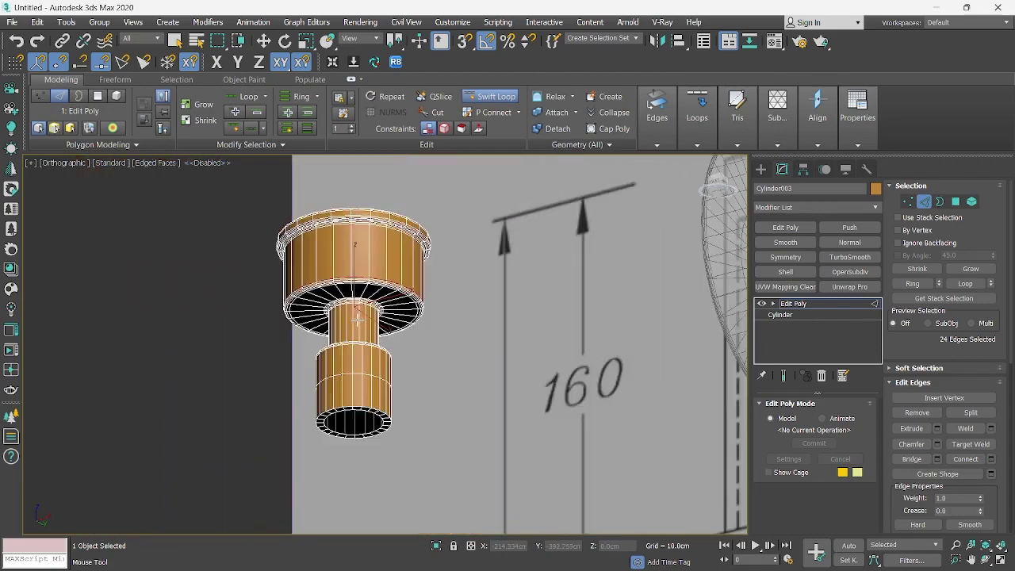
scroll(405, 233, up, 6)
click(388, 239)
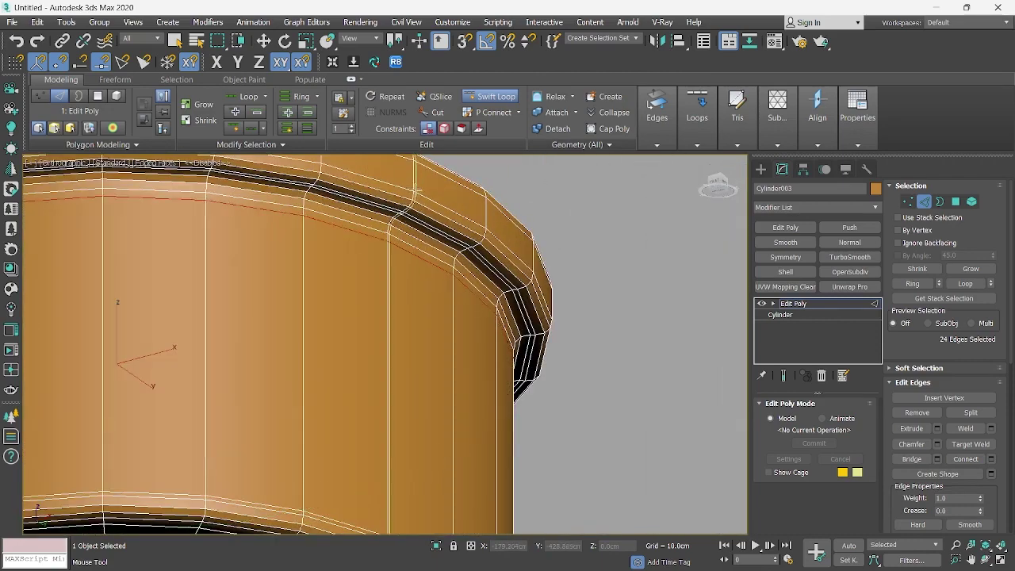
click(415, 171)
scroll(404, 222, down, 4)
middle_drag(400, 232, 414, 177)
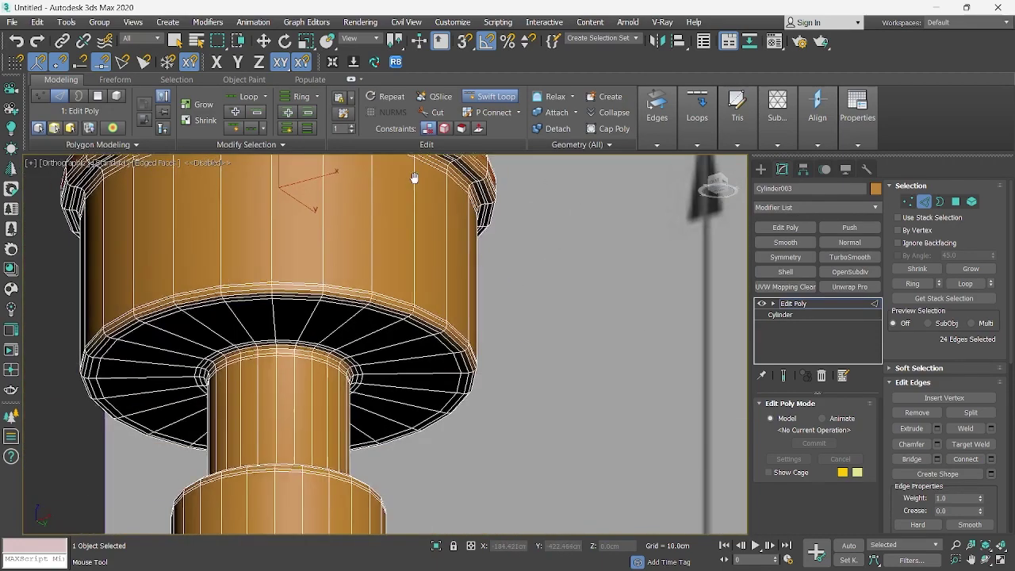
scroll(409, 199, down, 2)
alt+middle_drag(376, 238, 352, 295)
scroll(311, 394, up, 7)
click(301, 412)
scroll(310, 350, down, 7)
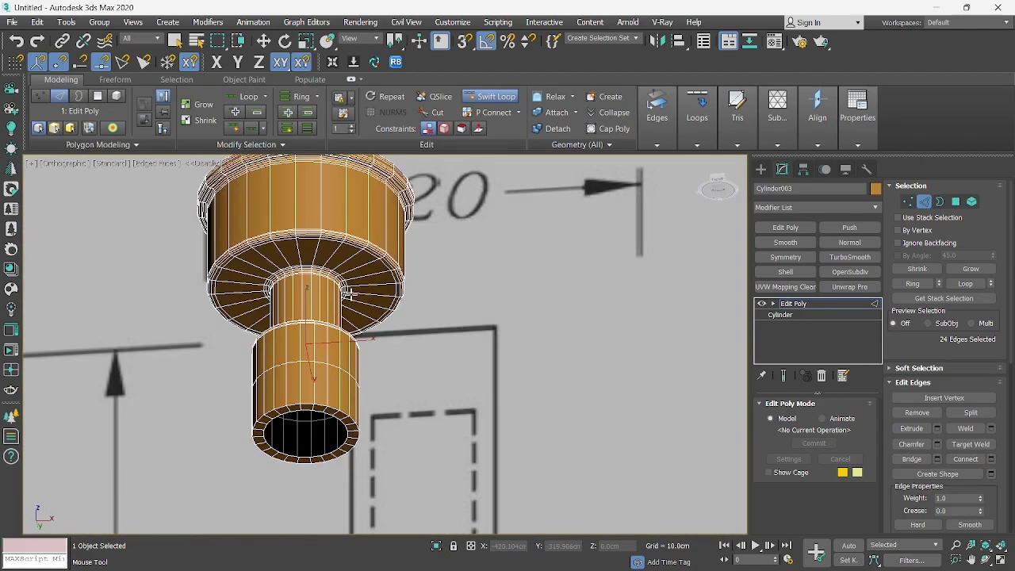
key(w)
scroll(353, 317, down, 3)
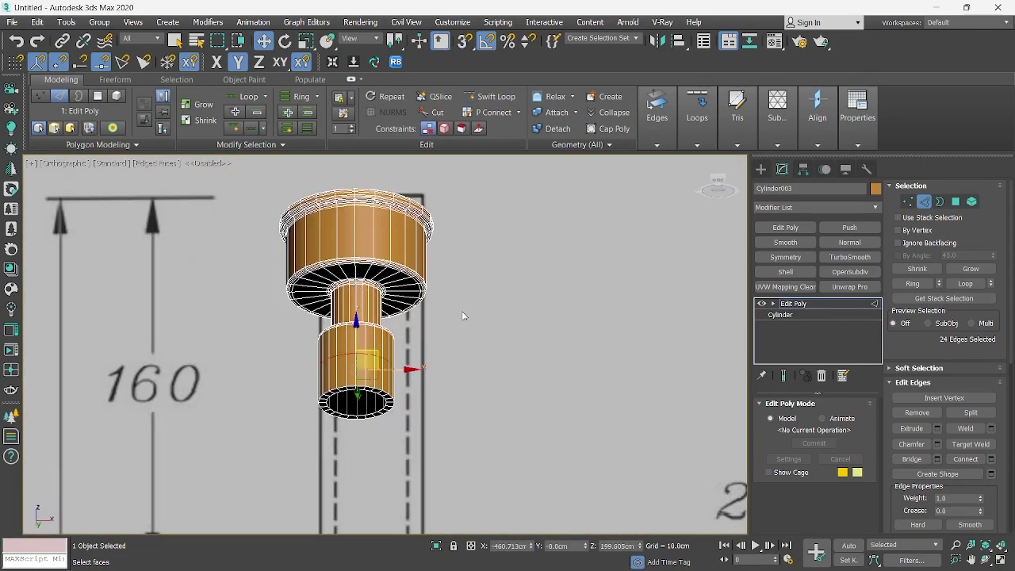
Mirror the collar, neck and block downward with a Symmetry modifier on the Z axis
click(776, 256)
click(833, 428)
scroll(365, 317, down, 3)
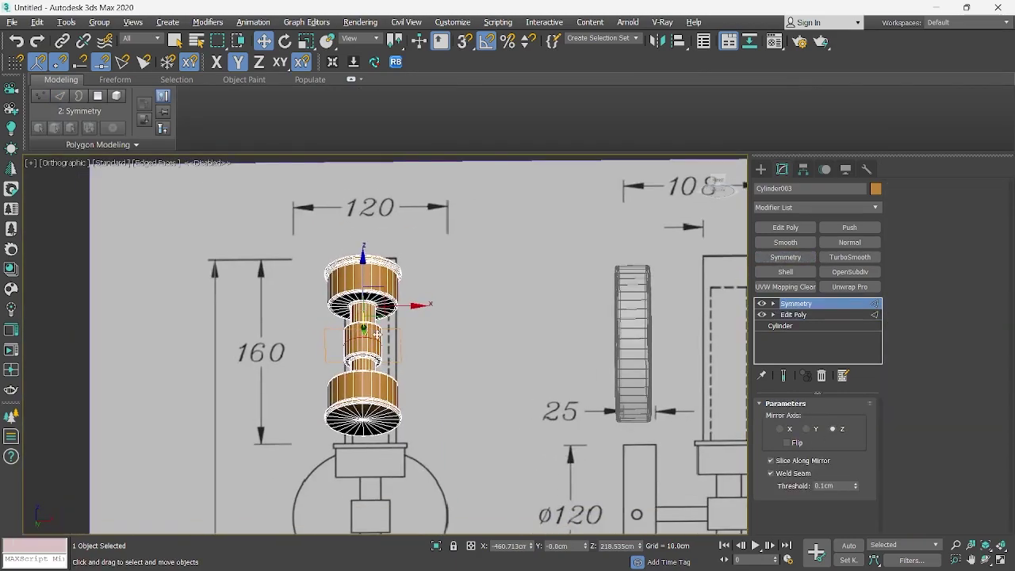
alt+middle_drag(365, 317, 349, 349)
scroll(343, 365, up, 4)
scroll(353, 317, up, 2)
Add a TurboSmooth modifier to the mirrored fitting, check its shading without edges, and enable Isoline Display
click(849, 257)
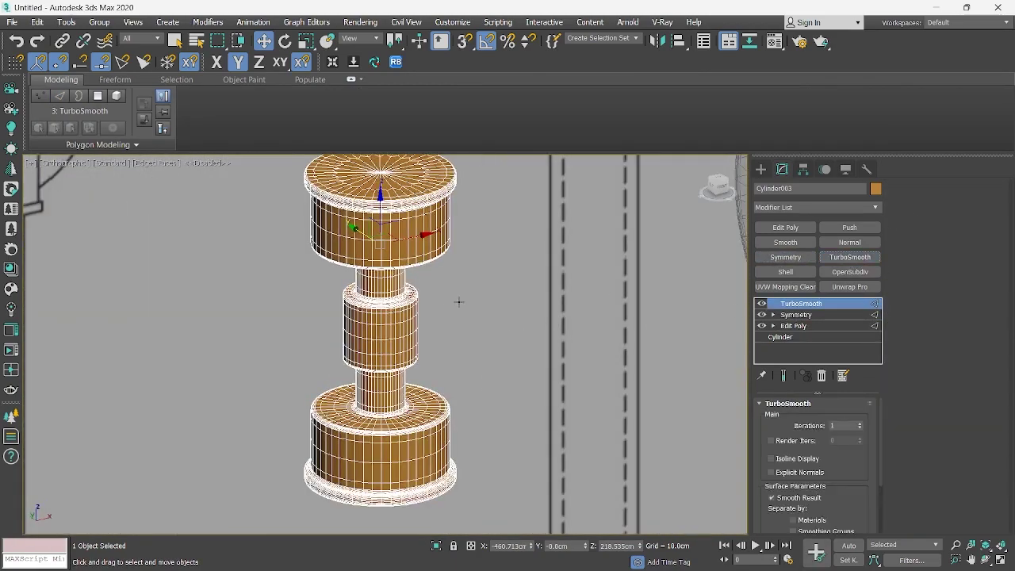
scroll(448, 298, up, 1)
key(F4)
scroll(401, 362, up, 2)
alt+middle_drag(401, 363, 394, 332)
scroll(401, 296, down, 3)
key(F4)
scroll(394, 333, up, 2)
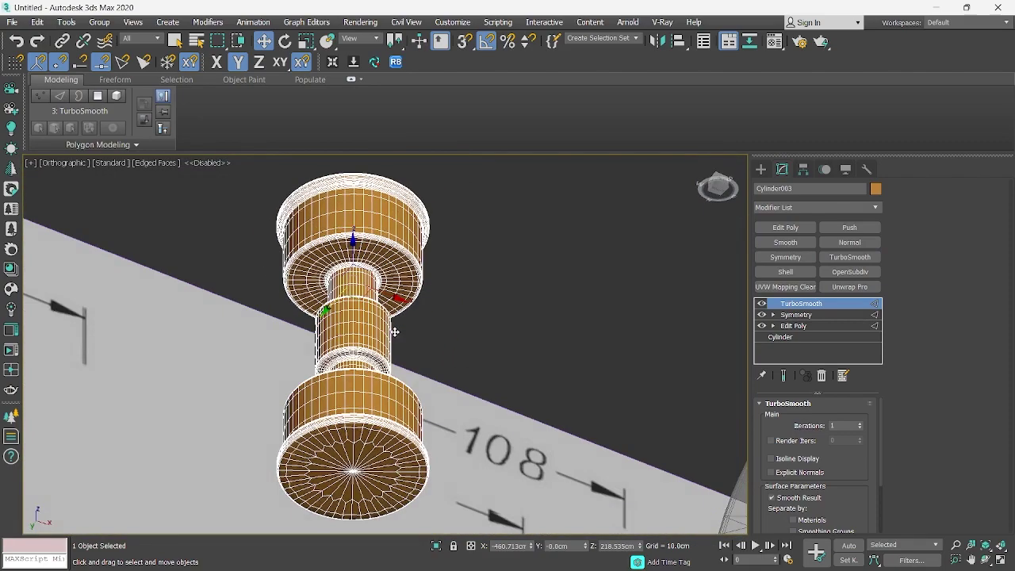
click(797, 460)
alt+middle_drag(468, 368, 430, 376)
Clone the fitting upward in the front view and remove all modifiers from the copy, leaving the base cylinder
key(f)
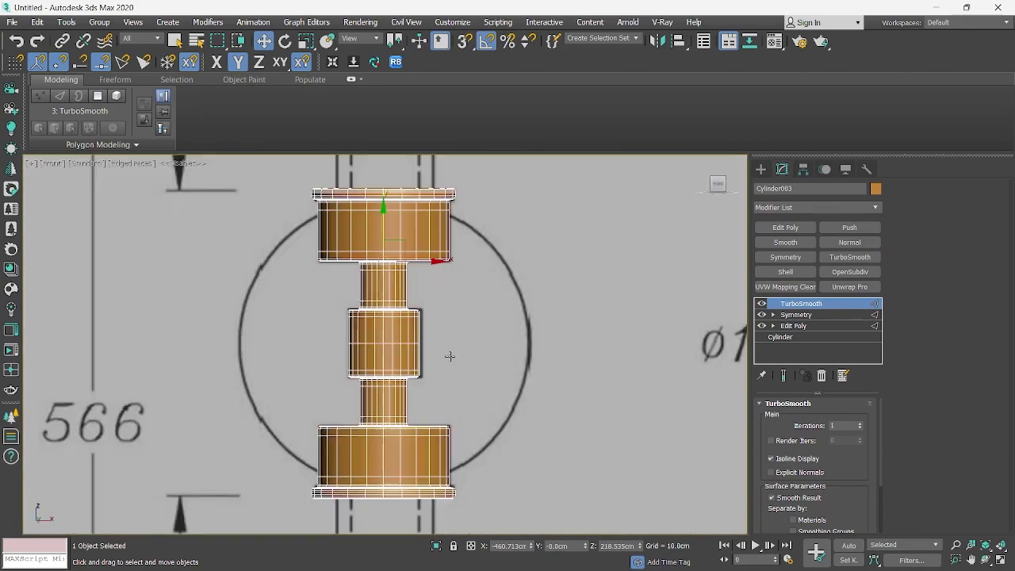
scroll(389, 274, down, 2)
middle_drag(390, 273, 370, 420)
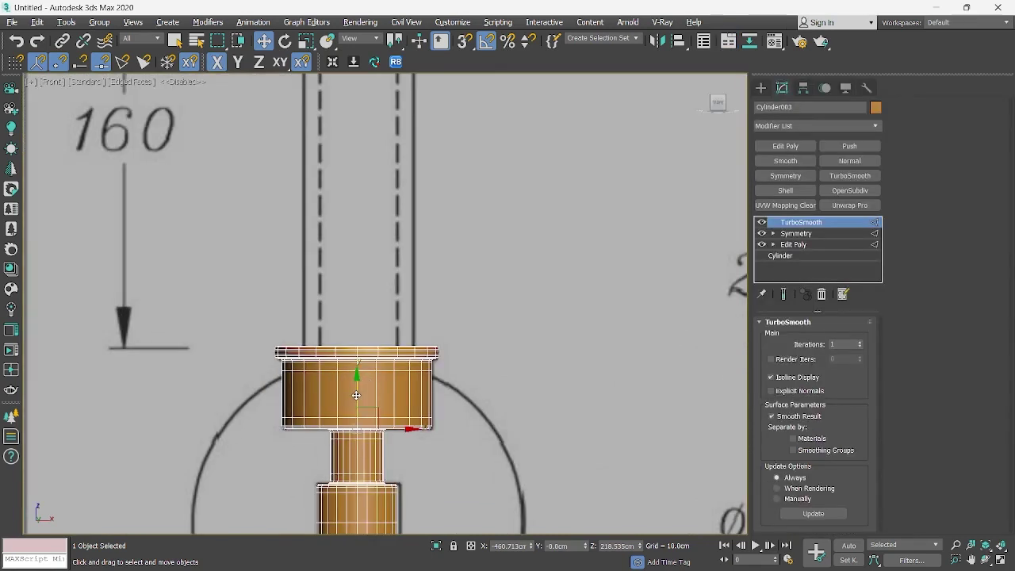
shift+drag(356, 394, 356, 332)
click(507, 350)
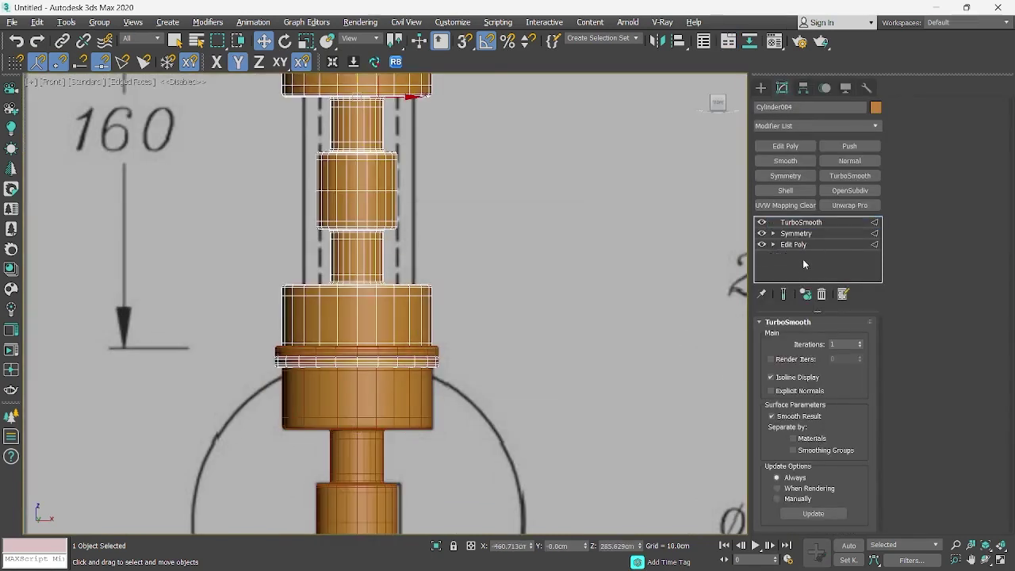
click(823, 296)
click(823, 296)
click(823, 296)
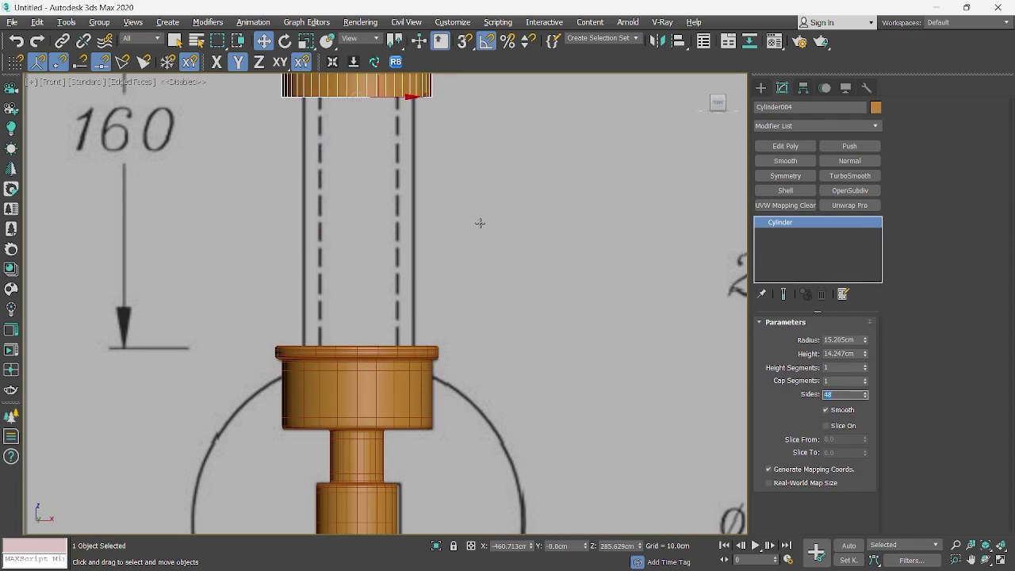
Set the copied cylinder to 48 sides and an 11 cm radius, and move it down onto the collar's flange
middle_drag(465, 209, 463, 275)
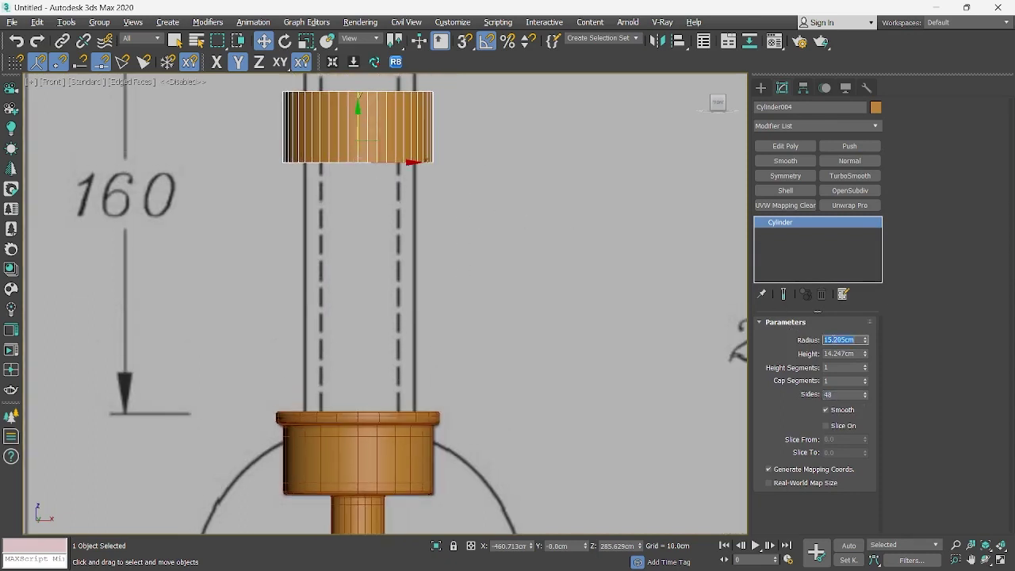
text(11)
key(Return)
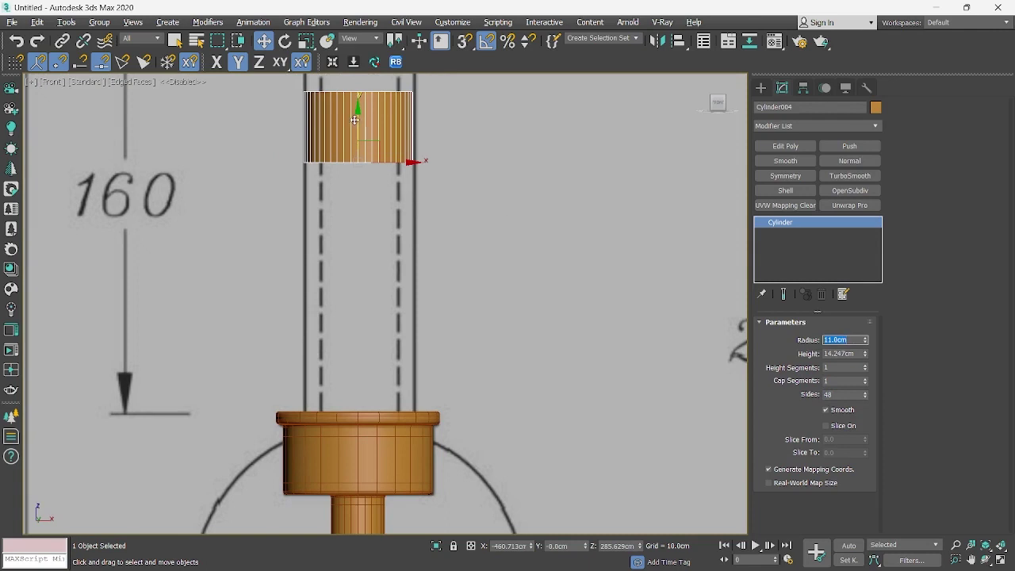
drag(354, 119, 340, 405)
key(s)
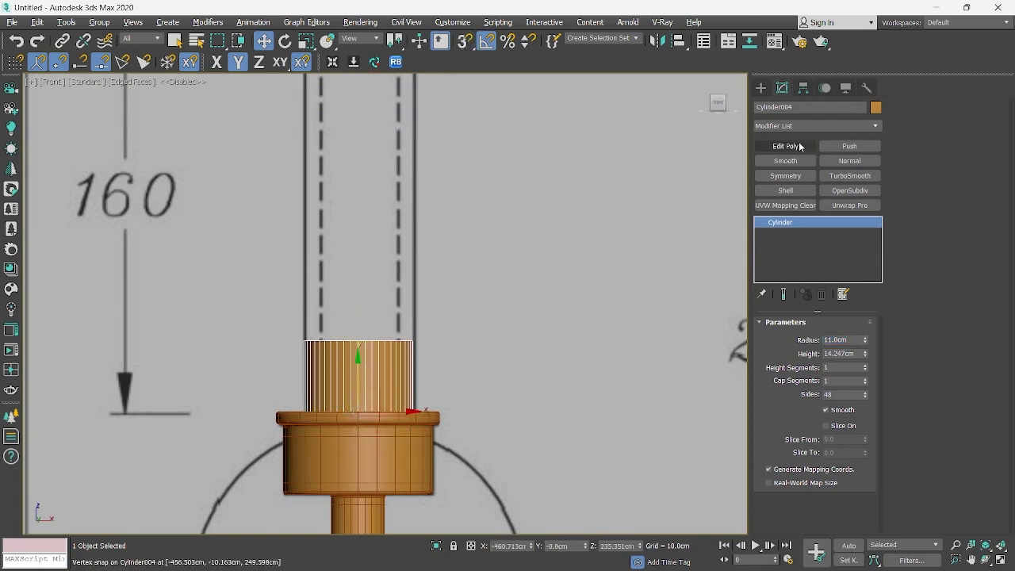
Add an Edit Poly modifier to the upper cylinder and delete its cap polygons, keeping only the side wall
click(801, 146)
key(4)
key(ctrl+a)
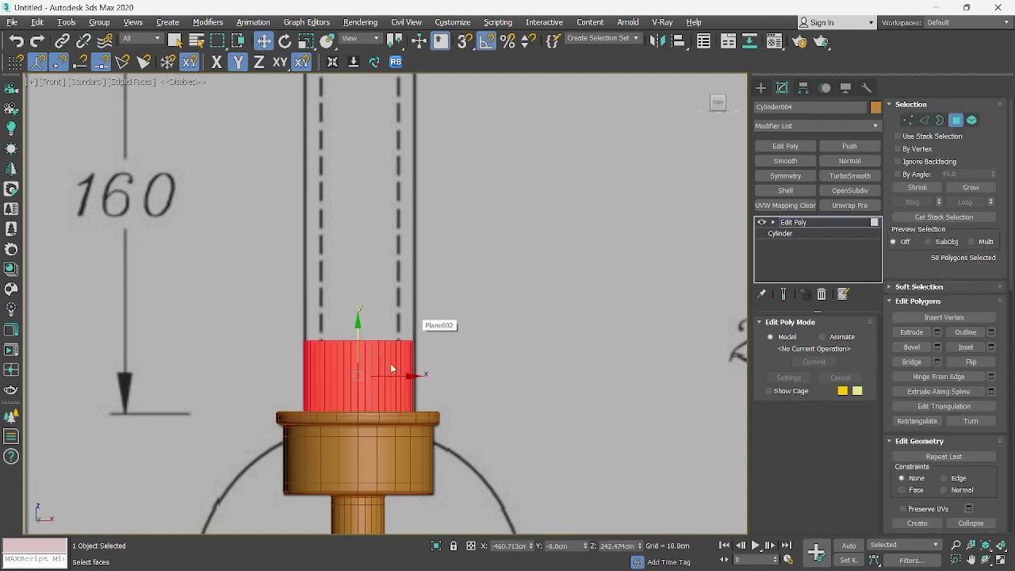
drag(525, 410, 534, 393)
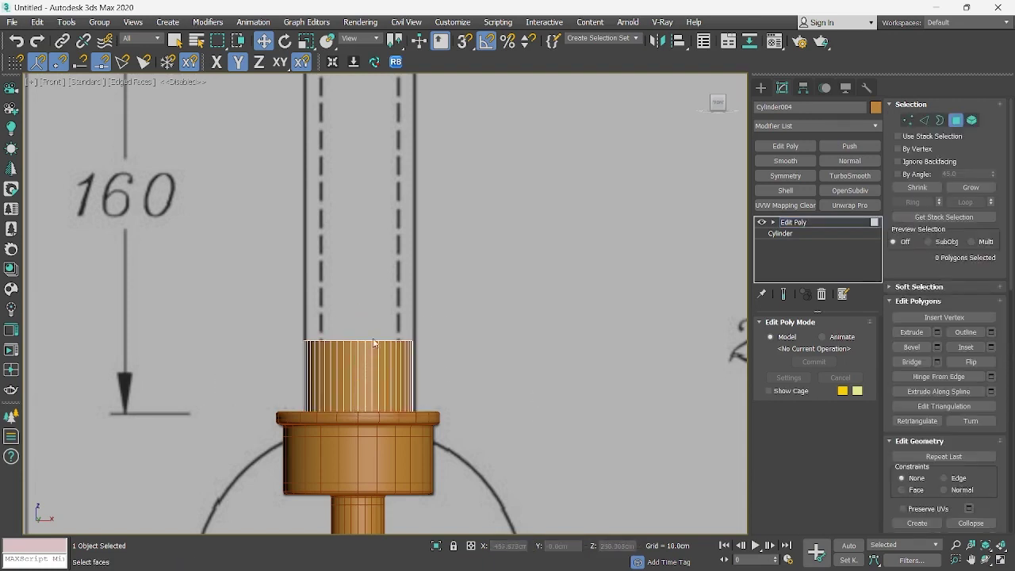
Move the cylinder's top ring of vertices up to the upper line of the drawing's 160 dimension
key(1)
drag(287, 307, 432, 357)
scroll(418, 341, down, 5)
middle_drag(414, 387, 416, 425)
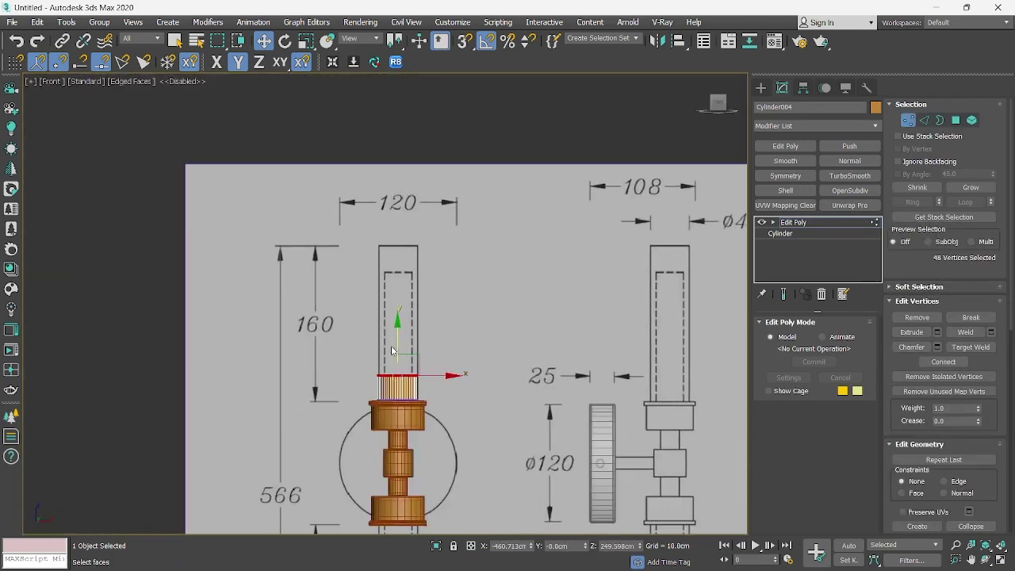
drag(396, 348, 448, 217)
key(1)
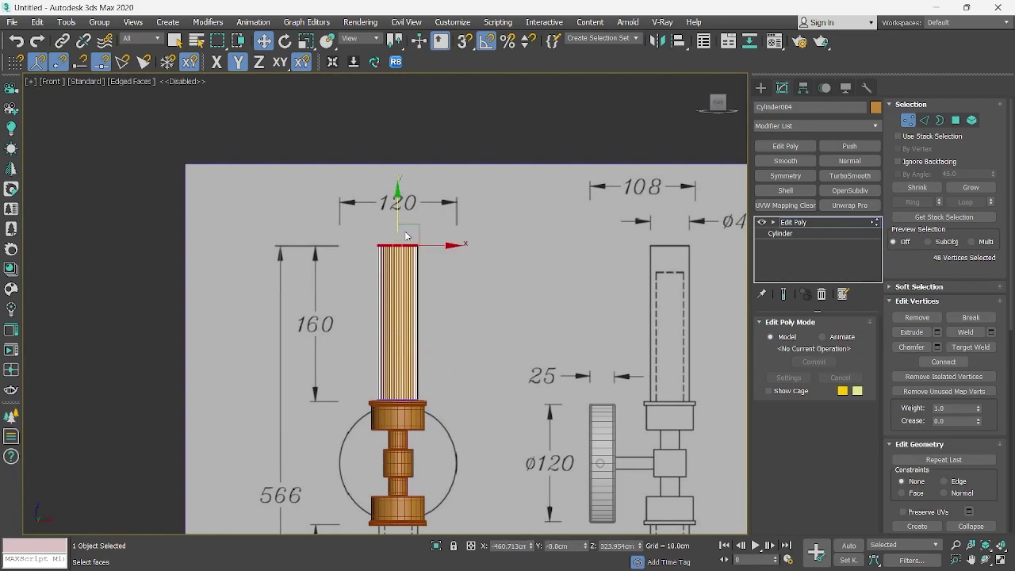
Thicken the open tube's wall with a Shell modifier using a 0.3 cm inner amount
scroll(399, 243, up, 3)
alt+middle_drag(399, 244, 421, 277)
scroll(419, 271, up, 5)
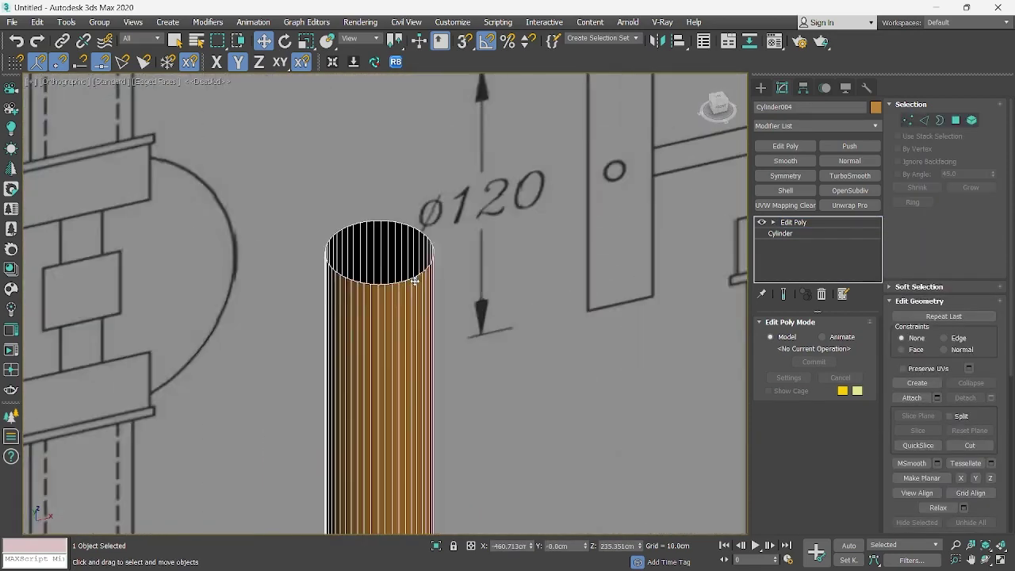
click(785, 191)
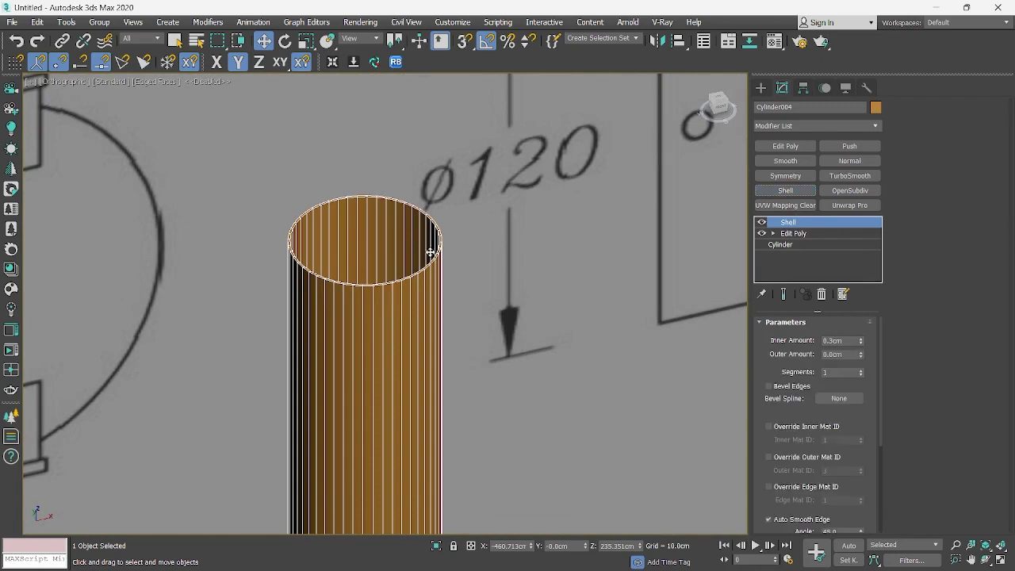
scroll(429, 267, up, 5)
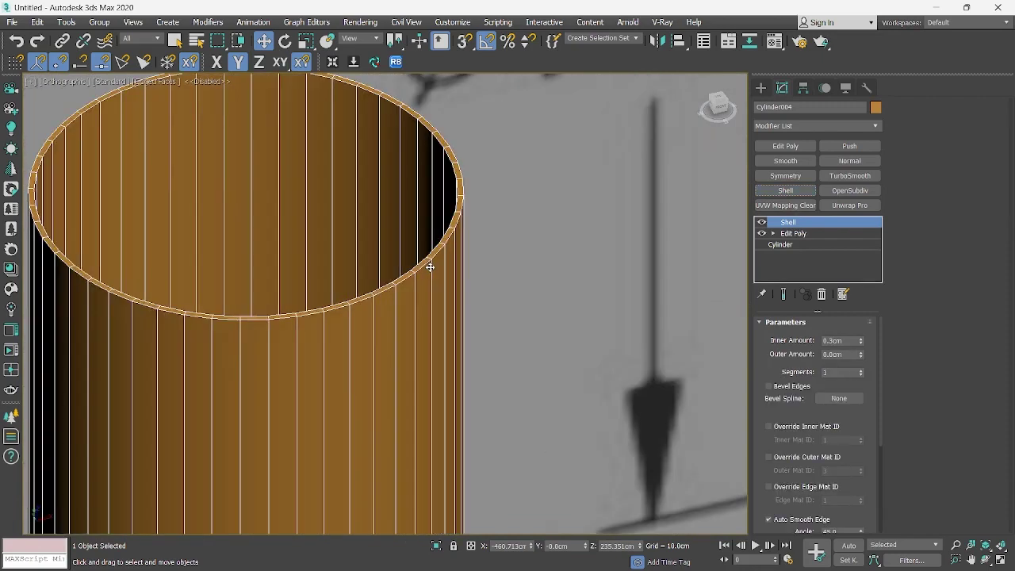
Add another Edit Poly modifier and chamfer the tube rim's inner and outer edge loops by 0.057 cm
click(785, 146)
scroll(425, 264, up, 2)
double_click(424, 264)
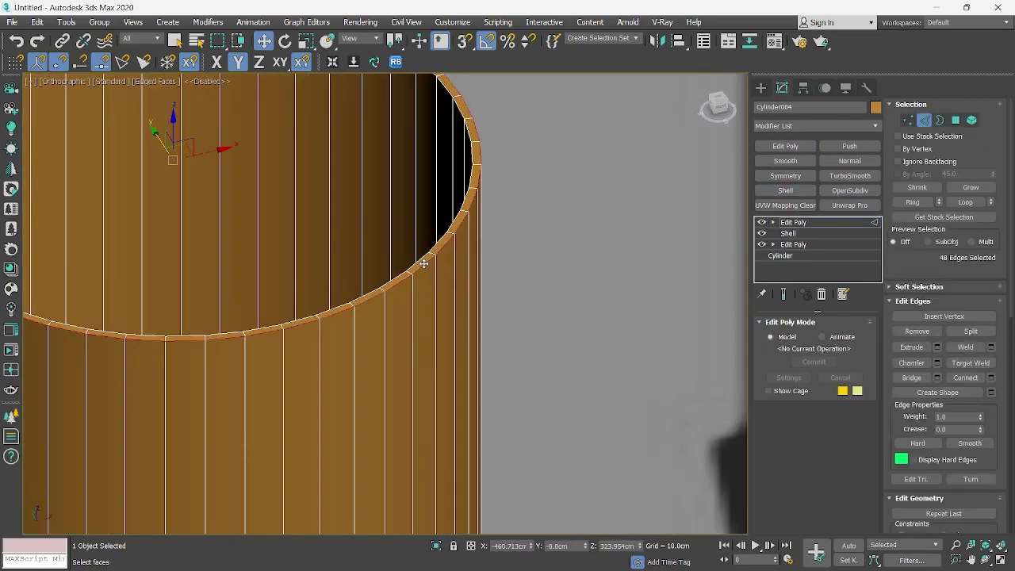
scroll(424, 264, up, 3)
ctrl+double_click(417, 261)
right_click(433, 257)
click(322, 339)
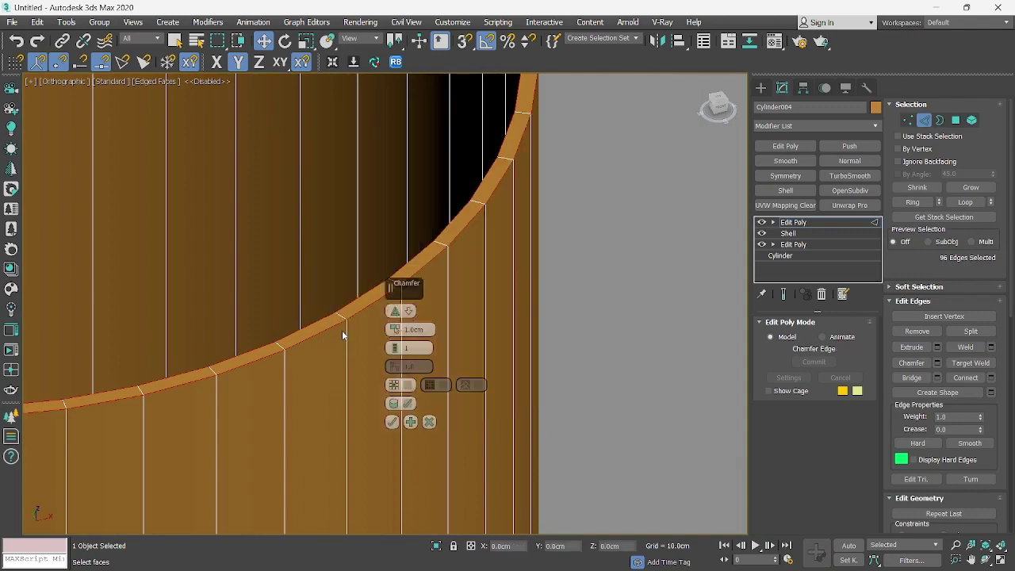
scroll(372, 336, up, 3)
drag(402, 276, 401, 270)
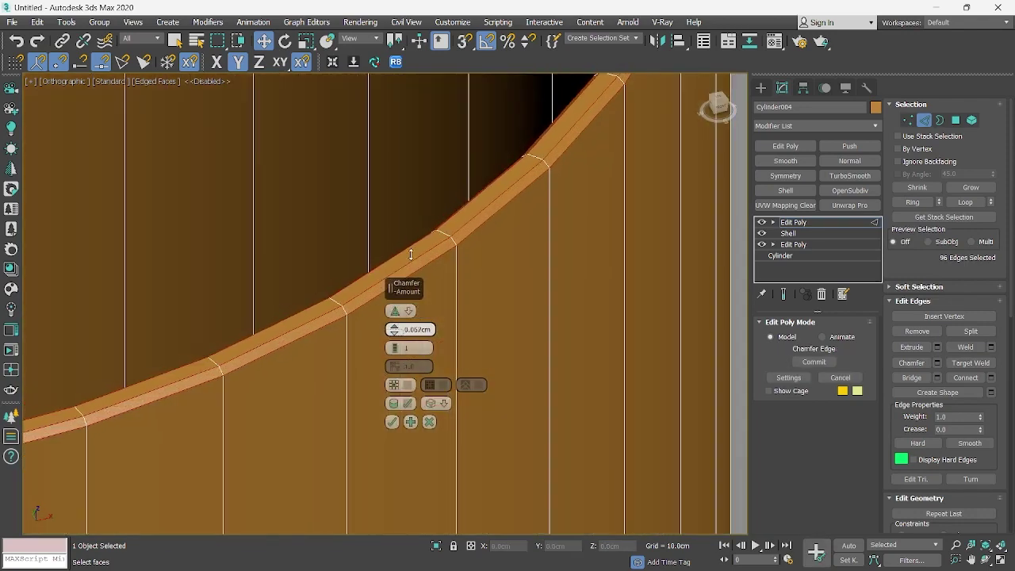
click(393, 345)
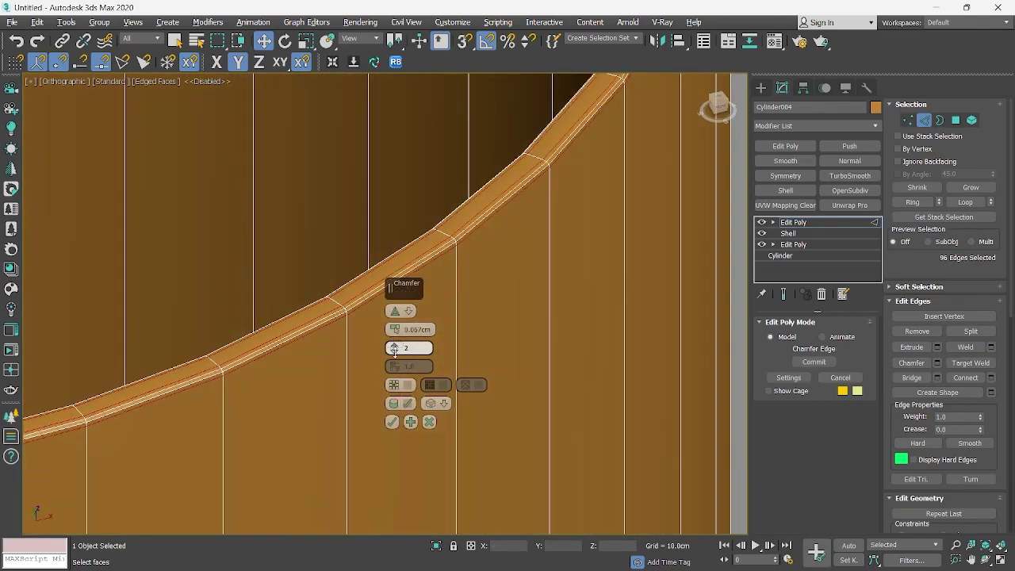
click(394, 346)
click(393, 422)
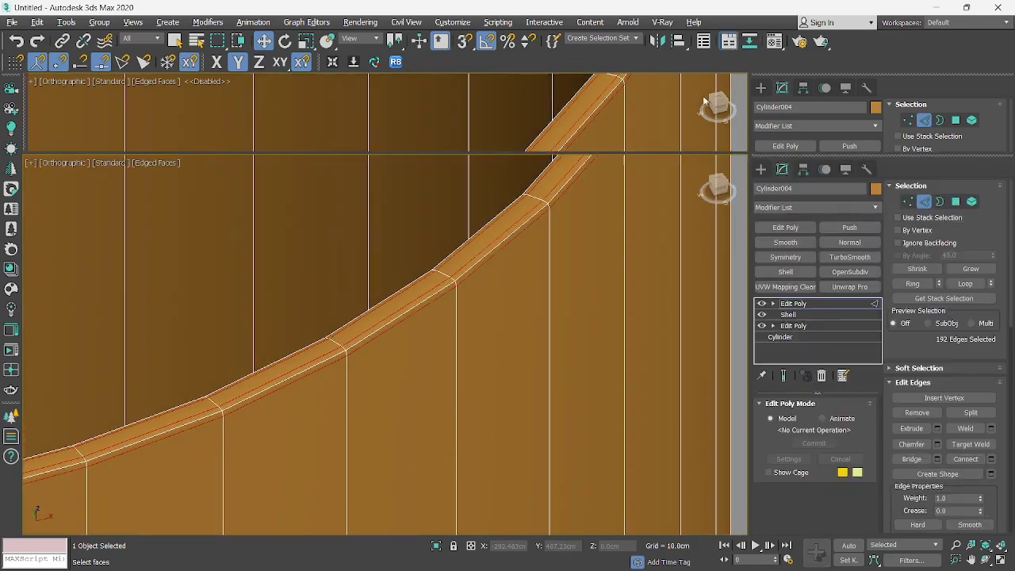
Connect the tube's lengthwise edges with a new loop around the wall and move it up just below the top rim
scroll(460, 289, down, 15)
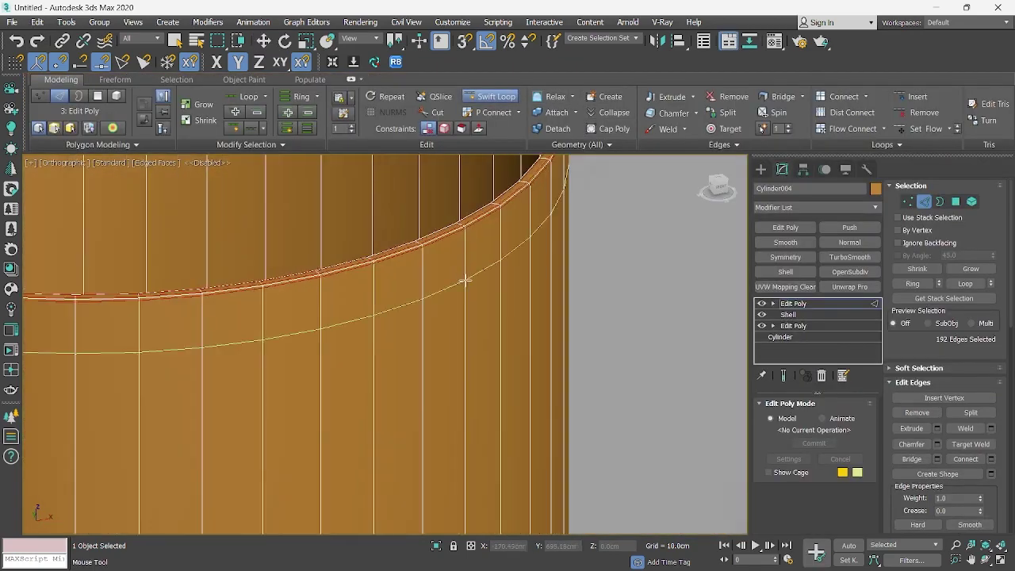
key(w)
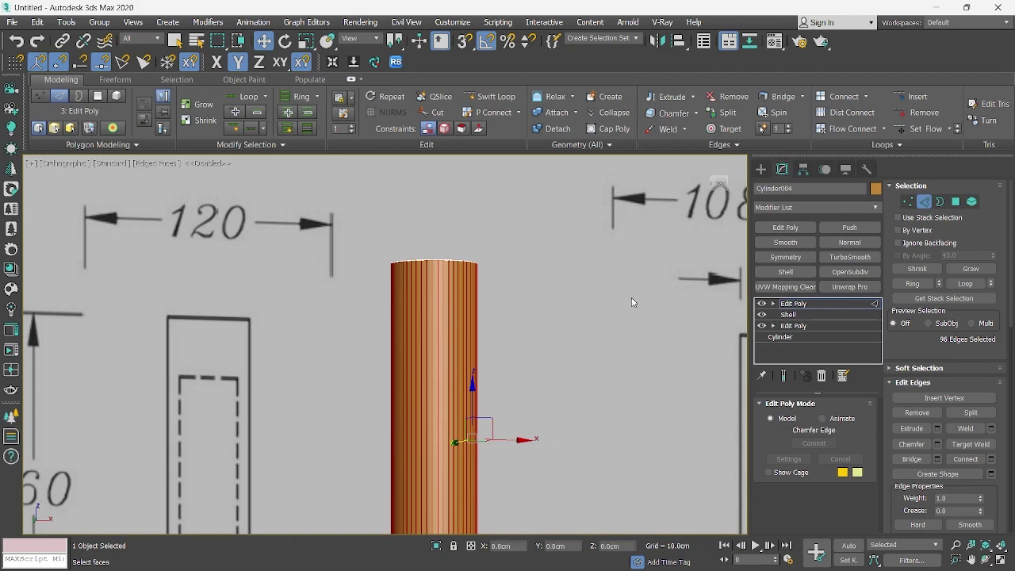
right_click(624, 294)
click(517, 344)
key(Escape)
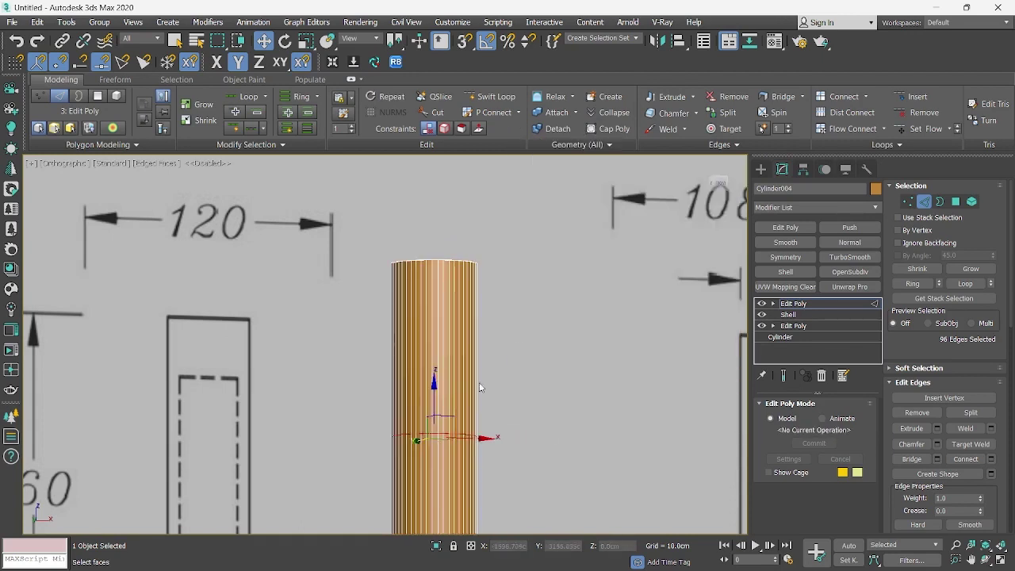
drag(471, 287, 482, 253)
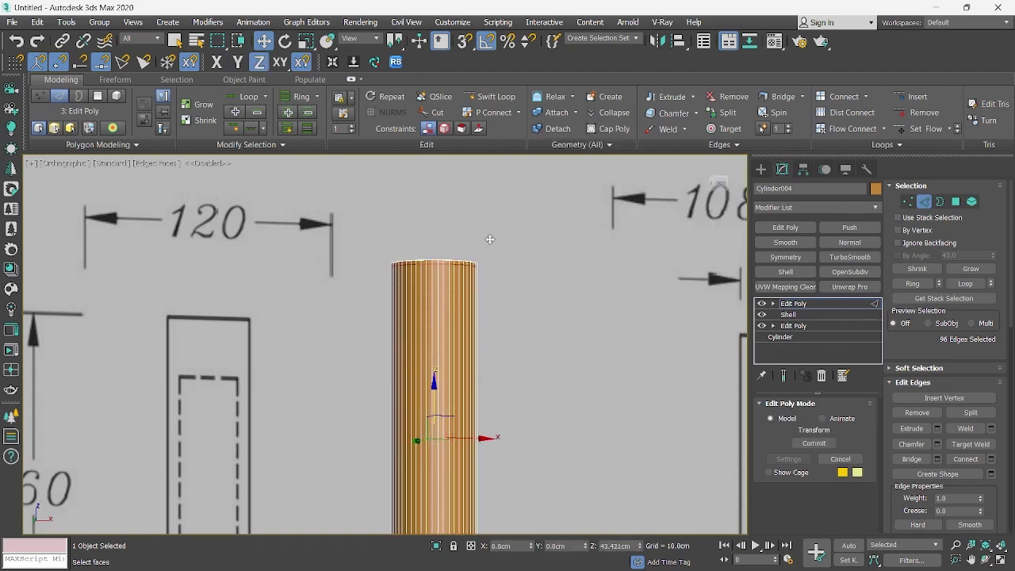
scroll(452, 264, up, 8)
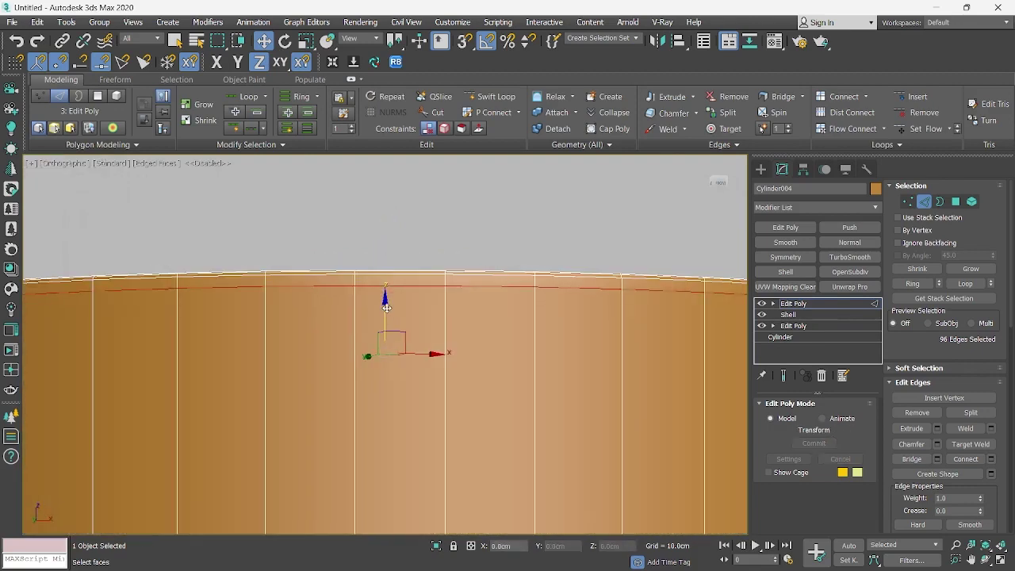
scroll(440, 271, down, 3)
alt+middle_drag(440, 271, 476, 291)
scroll(483, 362, down, 2)
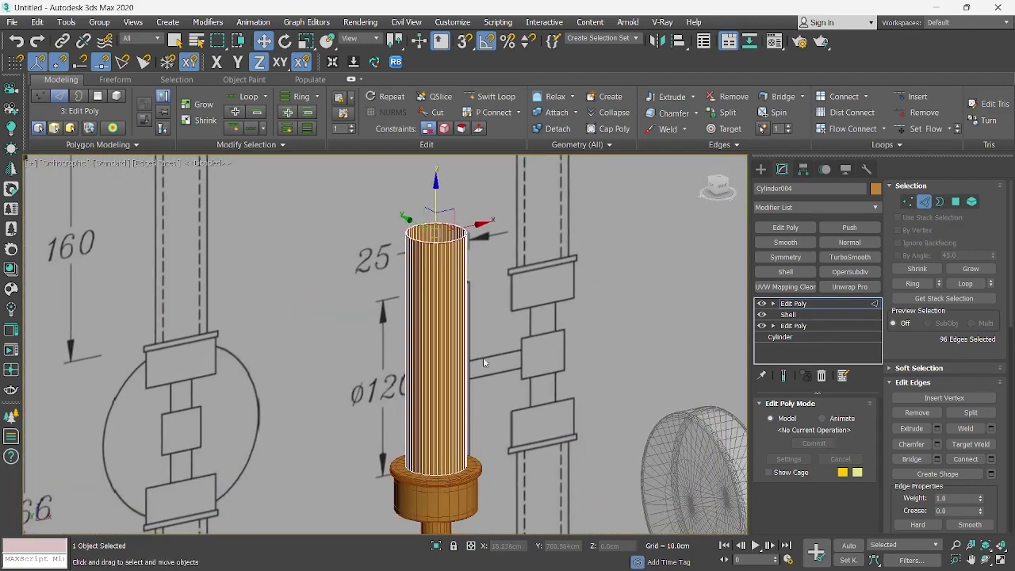
key(2)
Display the tube see-through in the front view so the drawing's dashed inner tube can be traced
scroll(459, 324, down, 2)
key(f)
key(z)
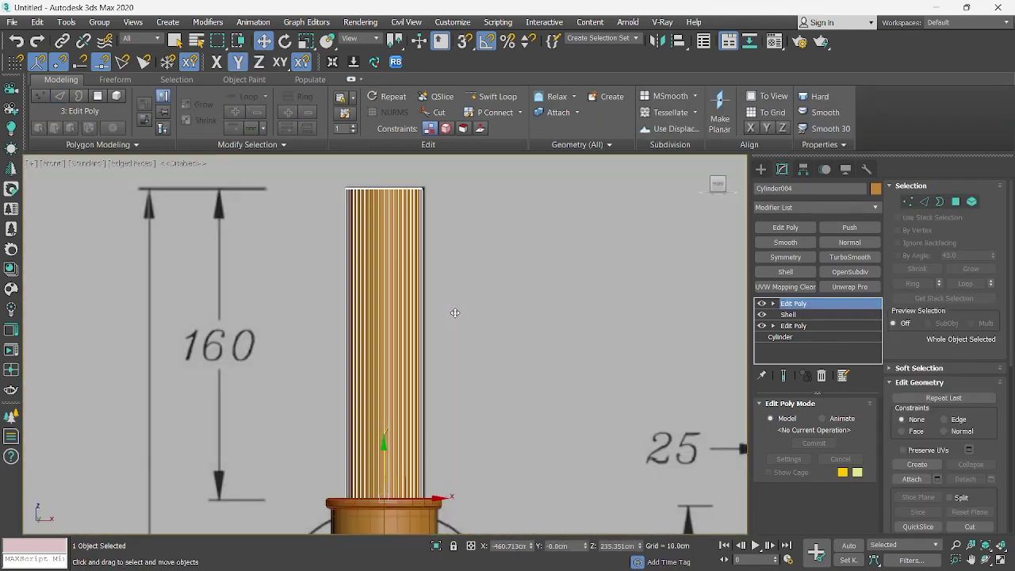
key(alt+x)
scroll(403, 238, up, 2)
scroll(412, 317, down, 2)
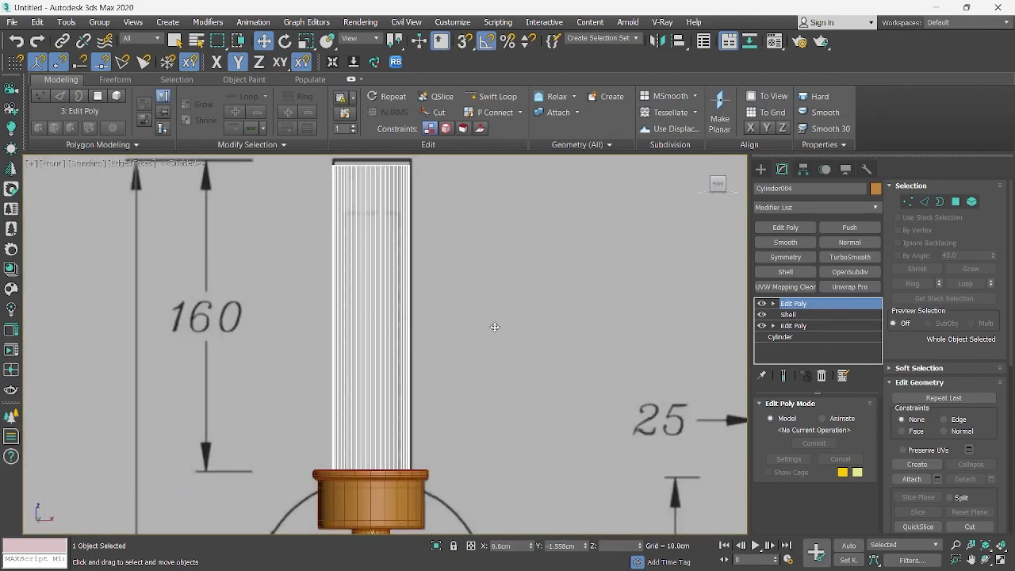
scroll(323, 367, down, 2)
middle_drag(324, 367, 329, 342)
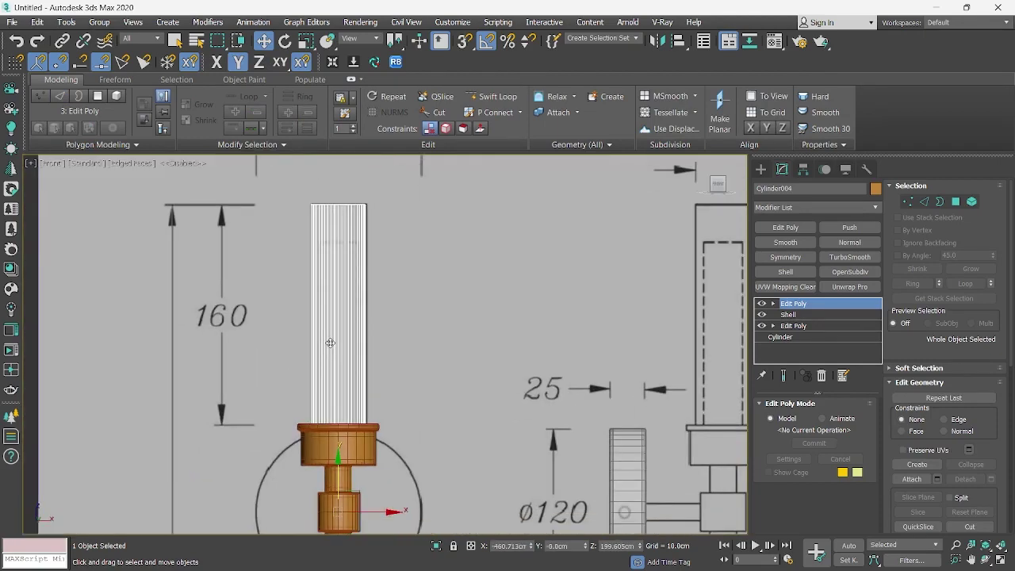
Clone the tube in place and scale the copy uniformly to 77 percent as the inner tube
key(ctrl+v)
key(Return)
key(r)
scroll(344, 420, up, 4)
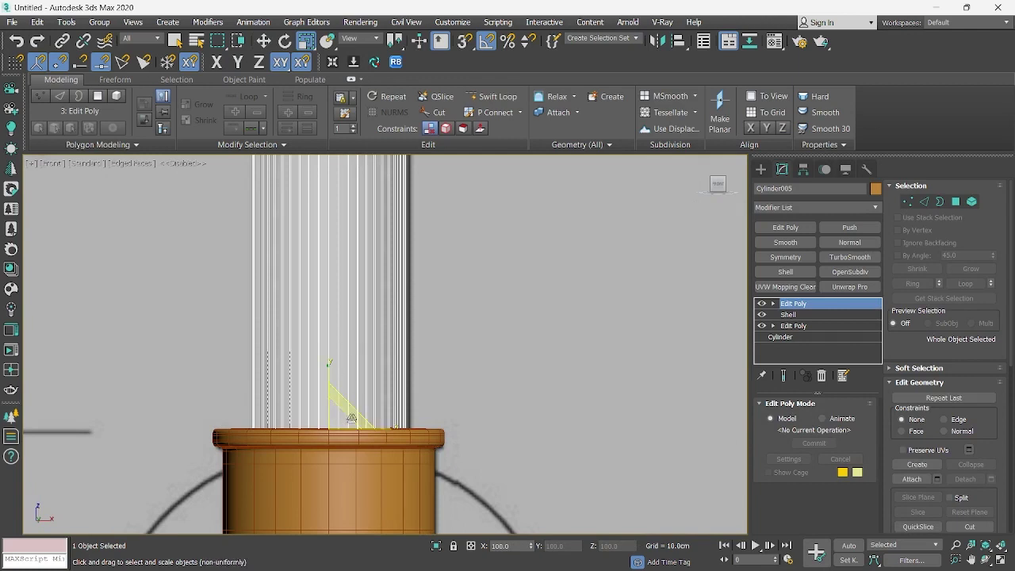
mouse_move(351, 418)
mouse_down()
mouse_move(335, 416)
mouse_move(342, 435)
mouse_up()
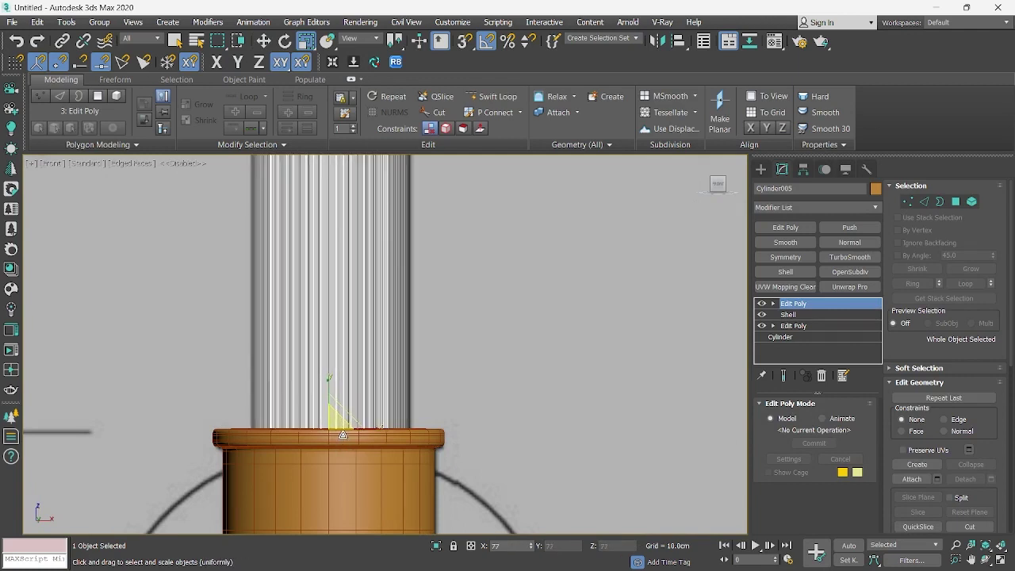
Move the inner tube's top vertices up to the dashed top line in the drawing
scroll(347, 349, down, 3)
middle_drag(347, 349, 358, 499)
scroll(331, 294, up, 4)
key(1)
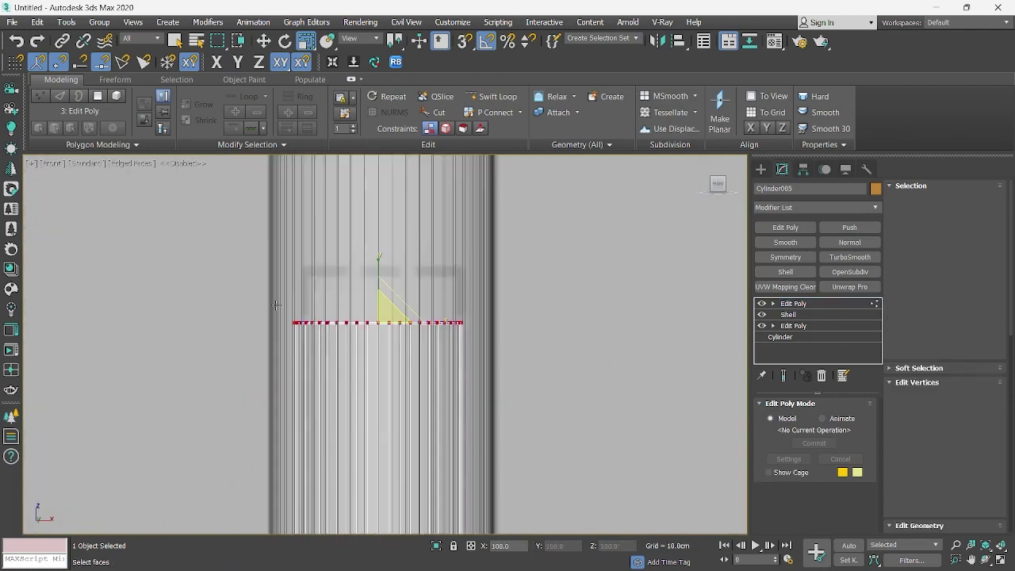
scroll(381, 286, down, 5)
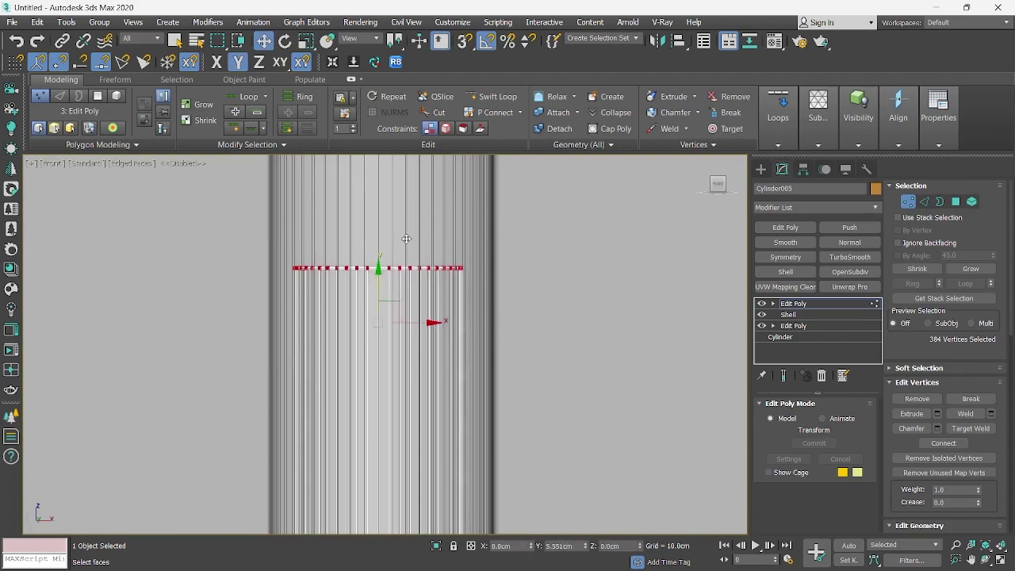
key(1)
Select the outer and inner tubes together and group them
ctrl+click(403, 263)
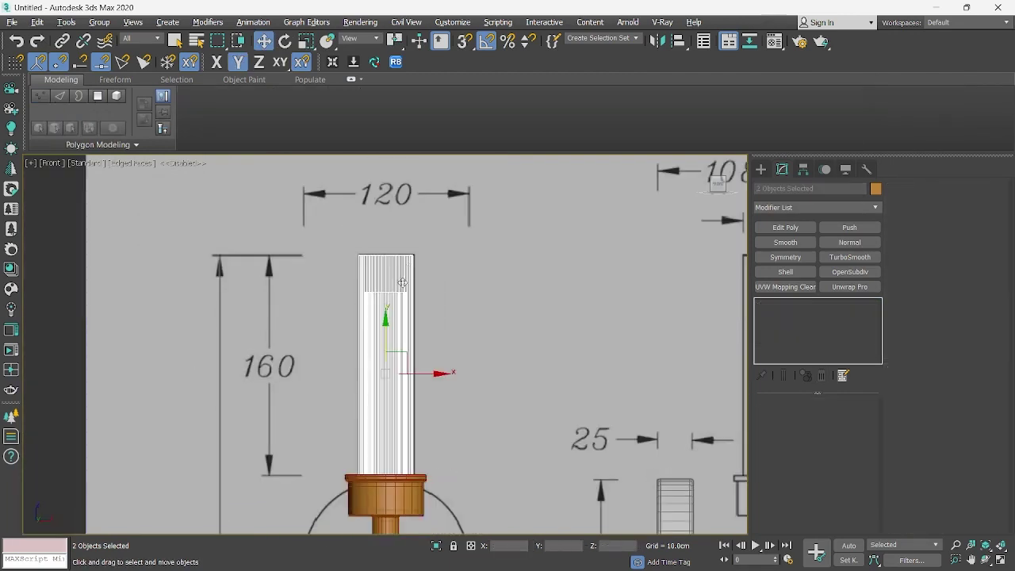
middle_drag(388, 315, 373, 257)
key(ctrl+g)
click(508, 316)
Try cloning the tube group straight down below the lower collar in the front view
middle_drag(429, 333, 425, 252)
shift+drag(370, 204, 359, 567)
click(519, 353)
scroll(365, 420, down, 2)
middle_drag(364, 420, 359, 214)
scroll(359, 214, up, 2)
Try rotating the lower tube group in the front view, and undo the rotation
key(e)
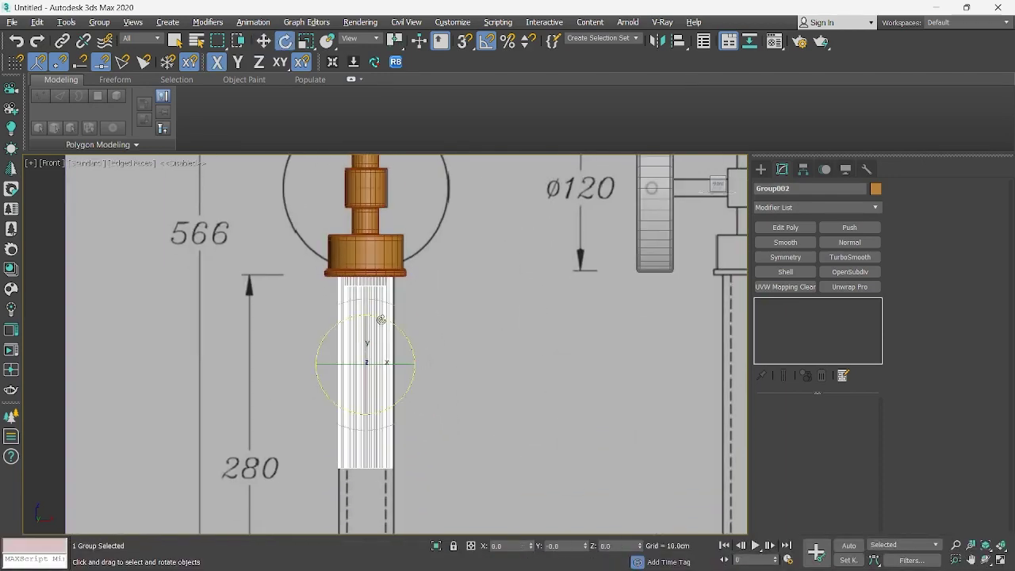
drag(380, 319, 390, 364)
click(394, 338)
key(ctrl+z)
key(ctrl+z)
key(w)
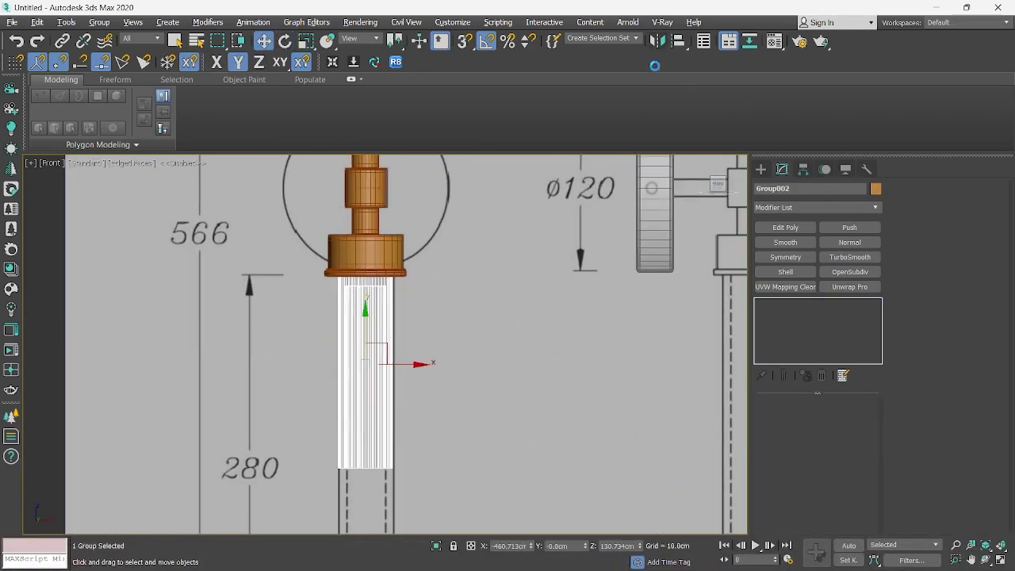
Try mirroring the lower tube group on the Y axis with No Clone
click(497, 309)
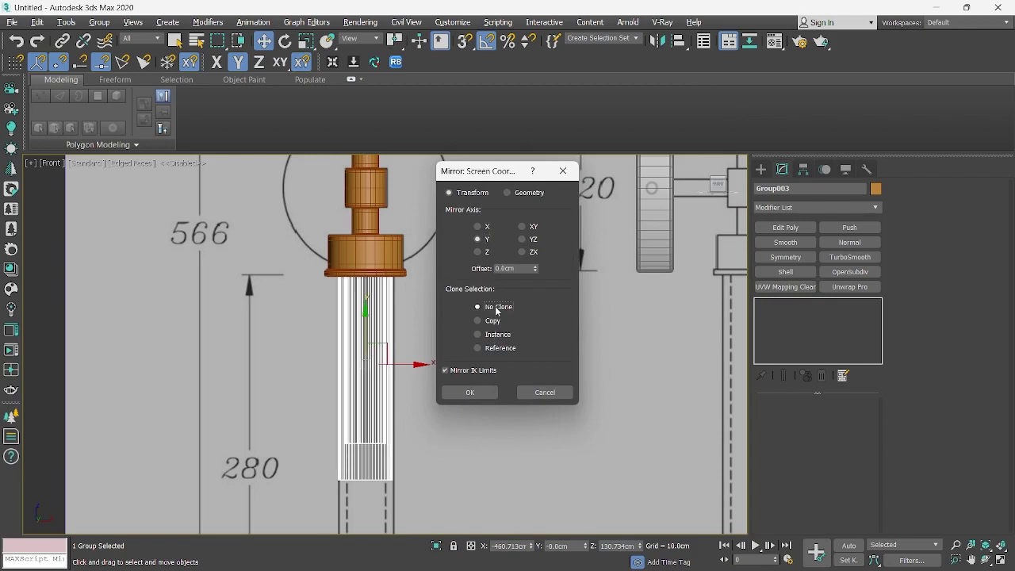
click(484, 399)
scroll(389, 301, down, 3)
scroll(387, 298, up, 3)
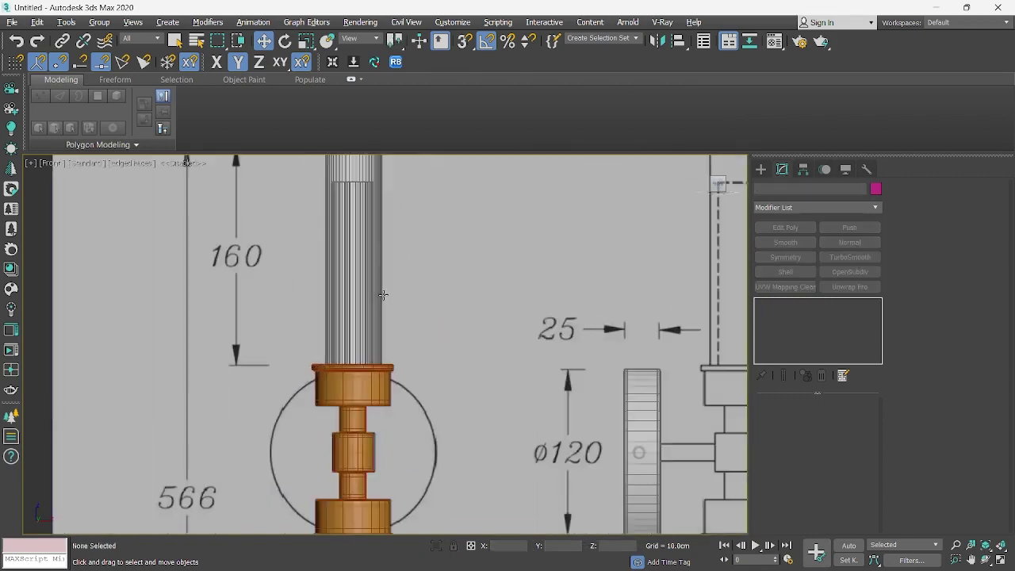
Select the upper tube group and snap only its pivot to the centre of the fitting's middle block
key(alt+Tab)
click(370, 185)
scroll(307, 290, down, 3)
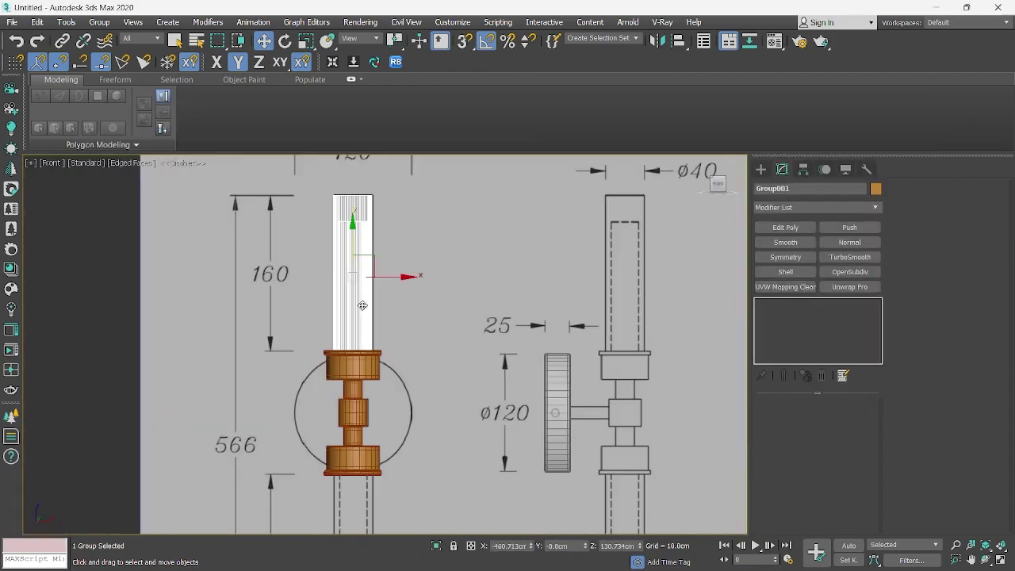
click(803, 168)
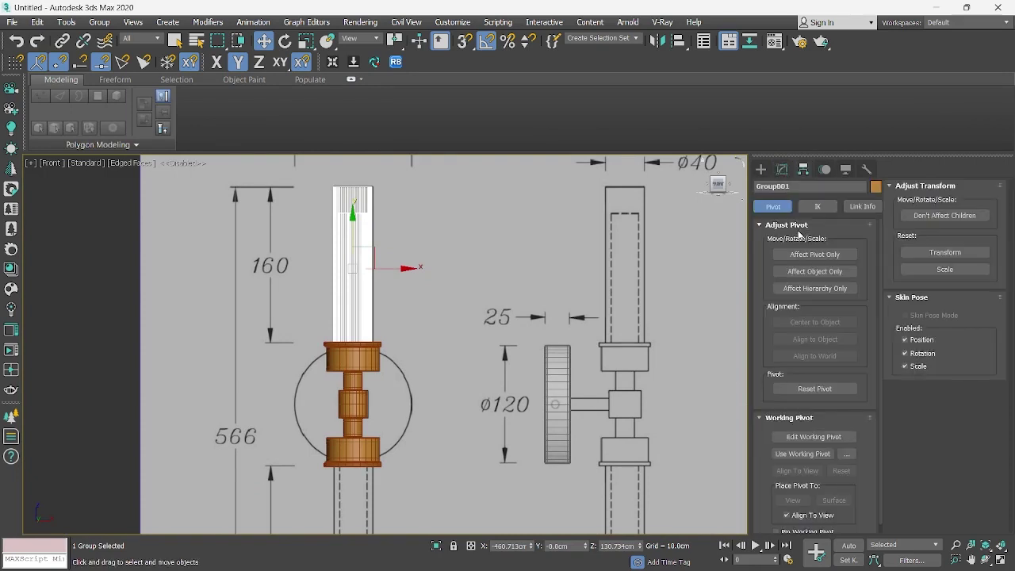
click(814, 254)
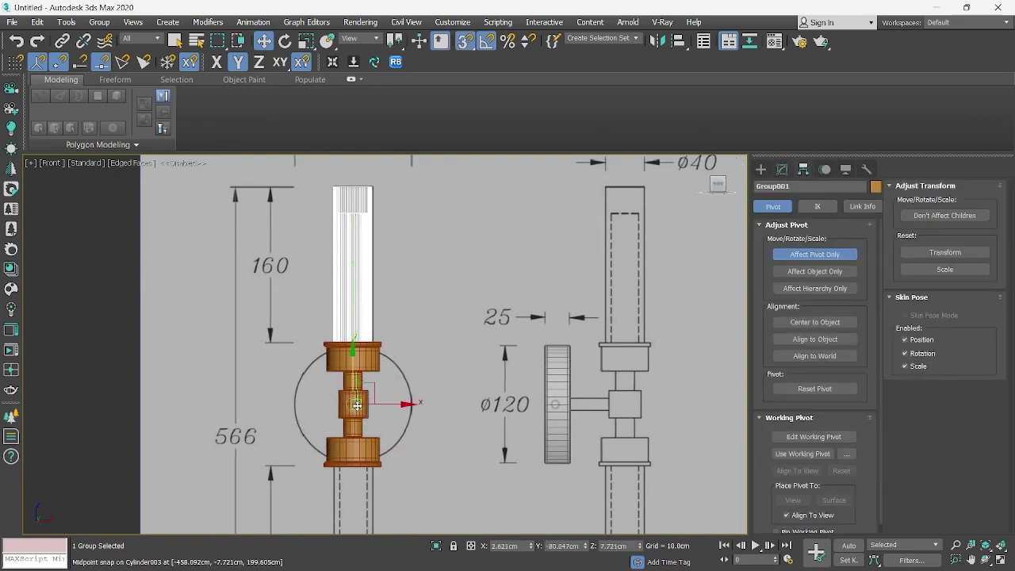
Mirror the upper tube group downward across the fitting's centre as a clone
click(658, 41)
click(479, 395)
scroll(381, 398, down, 2)
middle_drag(382, 398, 395, 272)
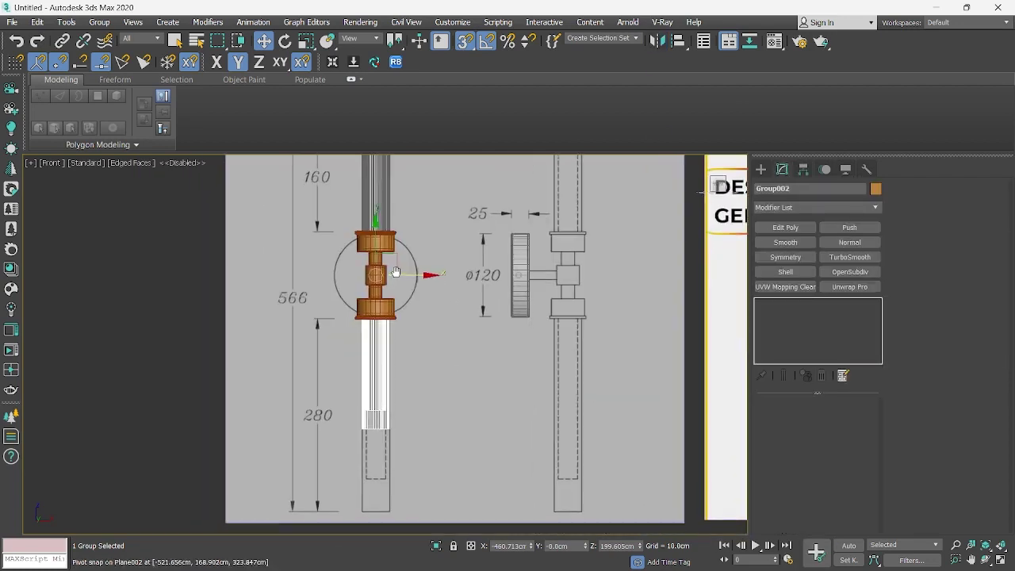
Add an Edit Poly modifier to the lower tube group and lower its bottom-end vertices to the tube's end line in the front drawing
scroll(328, 301, up, 4)
key(alt+e)
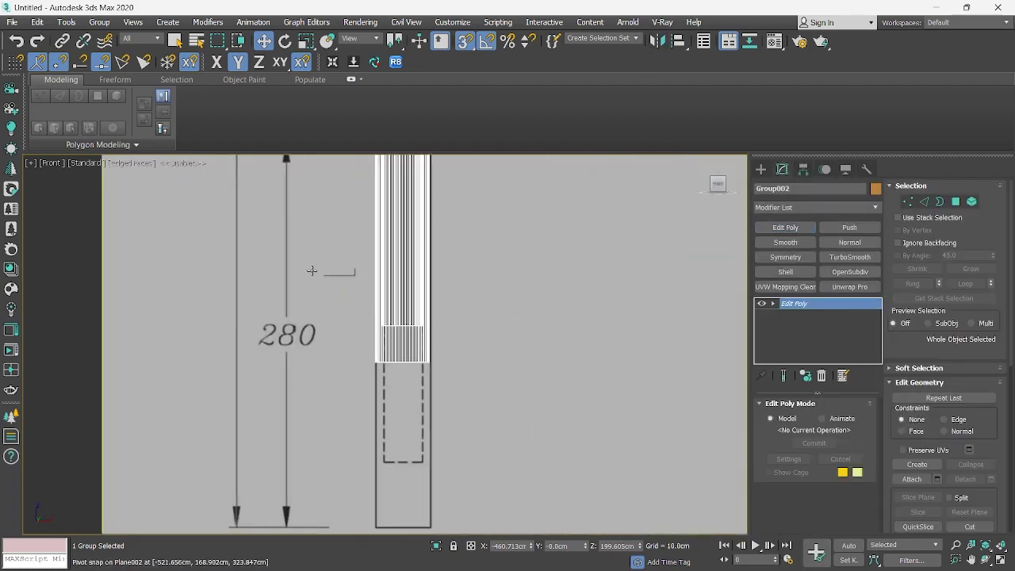
key(1)
drag(309, 271, 540, 453)
middle_drag(393, 350, 402, 233)
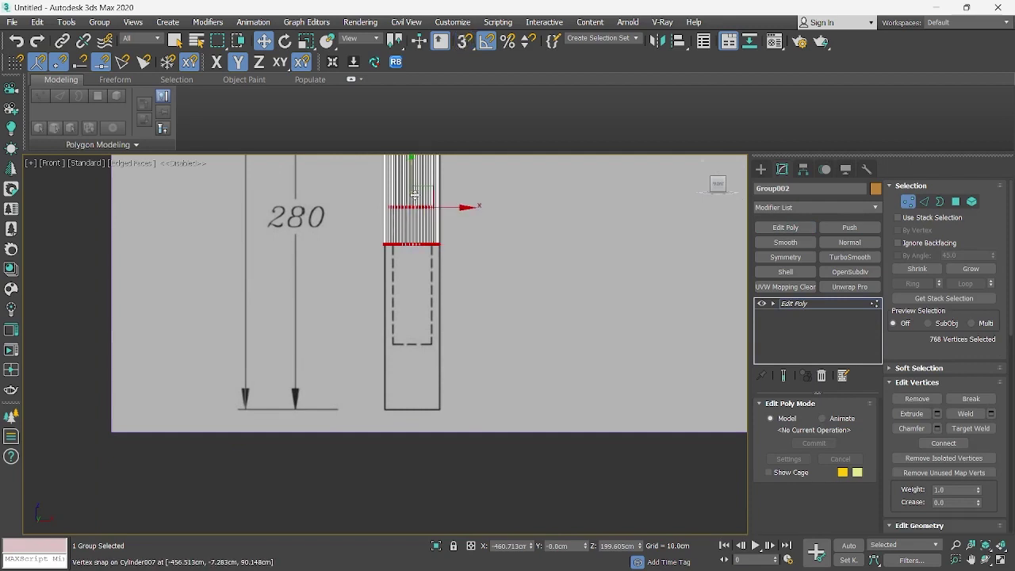
drag(415, 195, 431, 337)
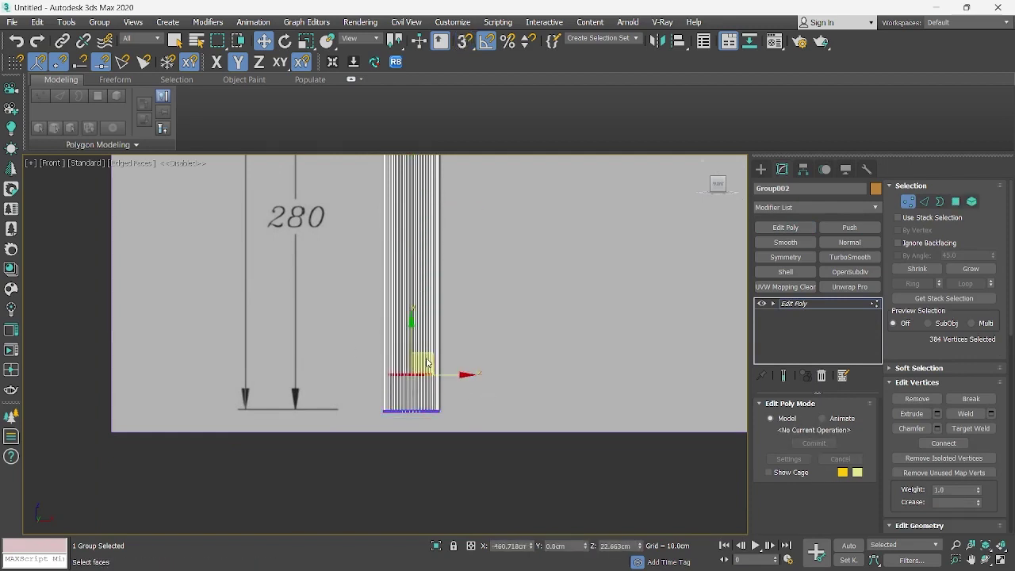
scroll(446, 313, down, 3)
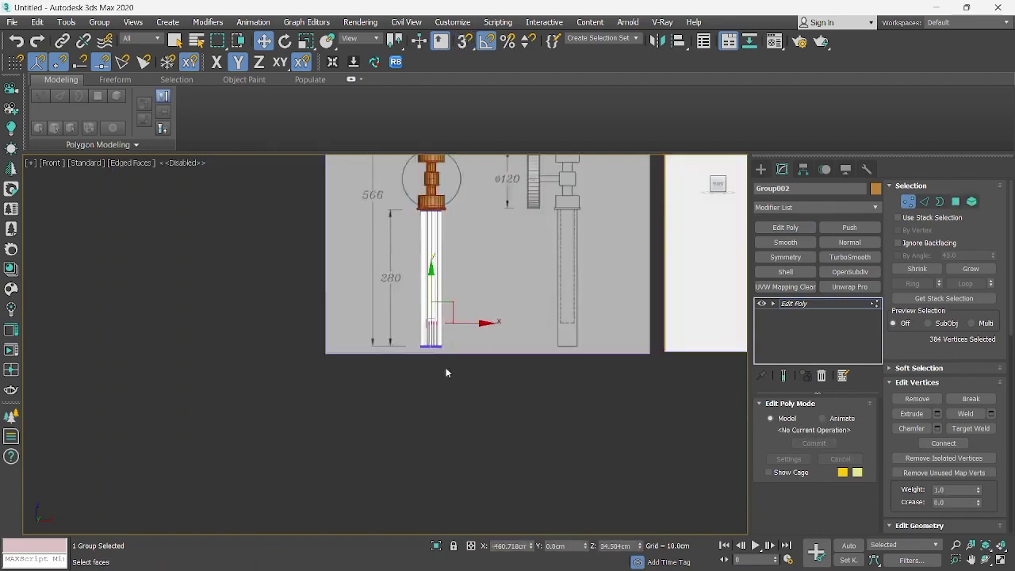
middle_drag(461, 158, 451, 278)
scroll(451, 276, up, 1)
key(1)
Switch the geometry creation category to DEEZ BOLTS
scroll(555, 315, up, 6)
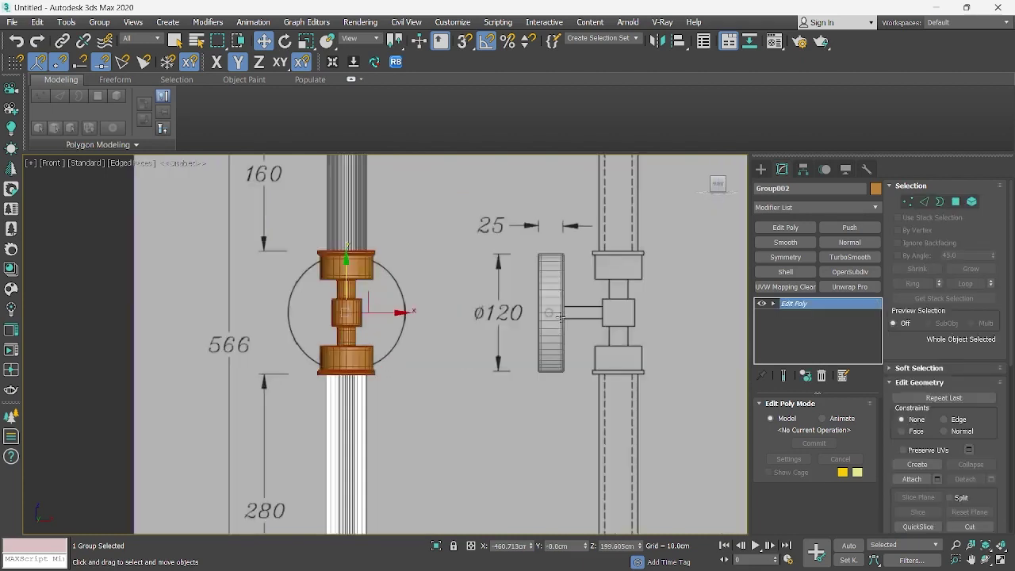
click(761, 169)
click(793, 204)
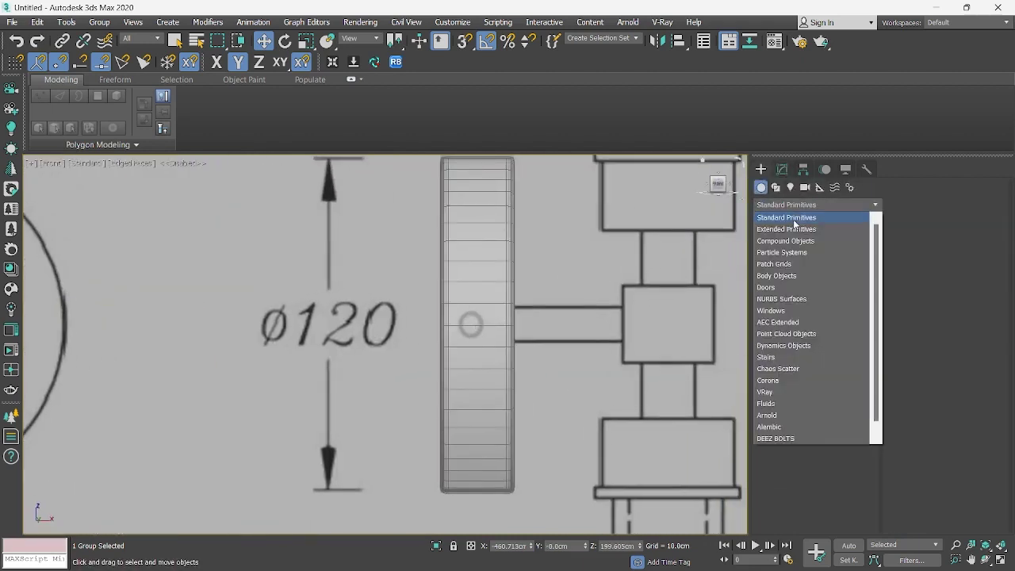
scroll(778, 363, down, 1)
click(790, 428)
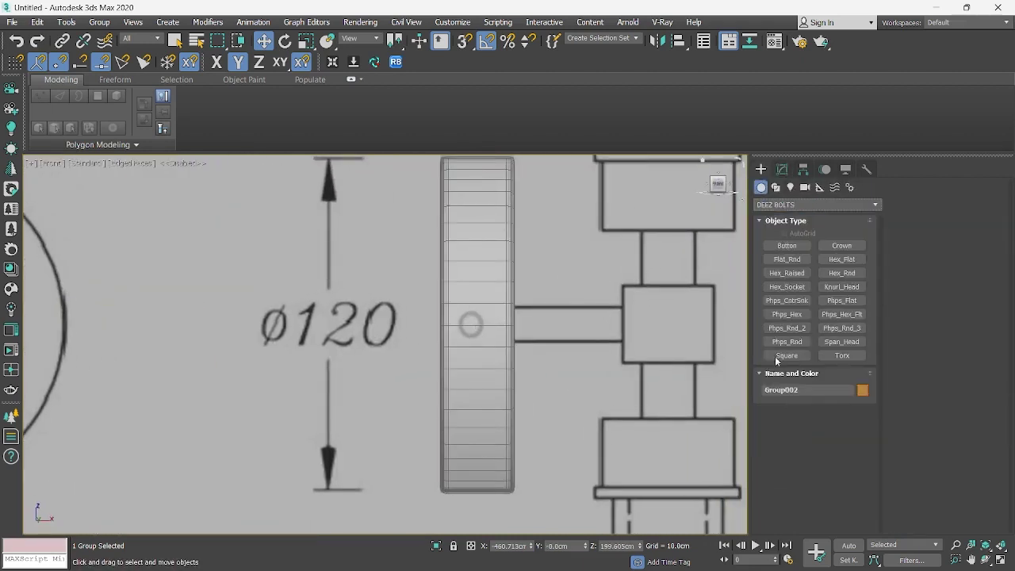
Try Flat_Rnd, Hex_Raised, Hex_Socket and Phps_CntrSnk bolts beside the side-view base plate, undoing each one
click(793, 259)
scroll(543, 328, up, 2)
click(541, 327)
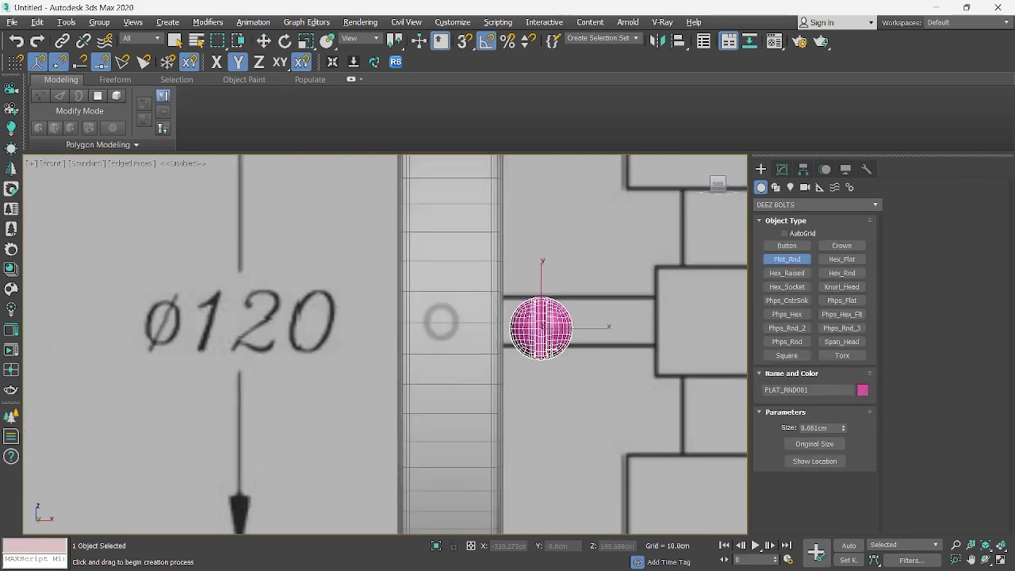
key(ctrl+z)
click(787, 273)
click(593, 309)
key(ctrl+z)
click(786, 287)
click(605, 310)
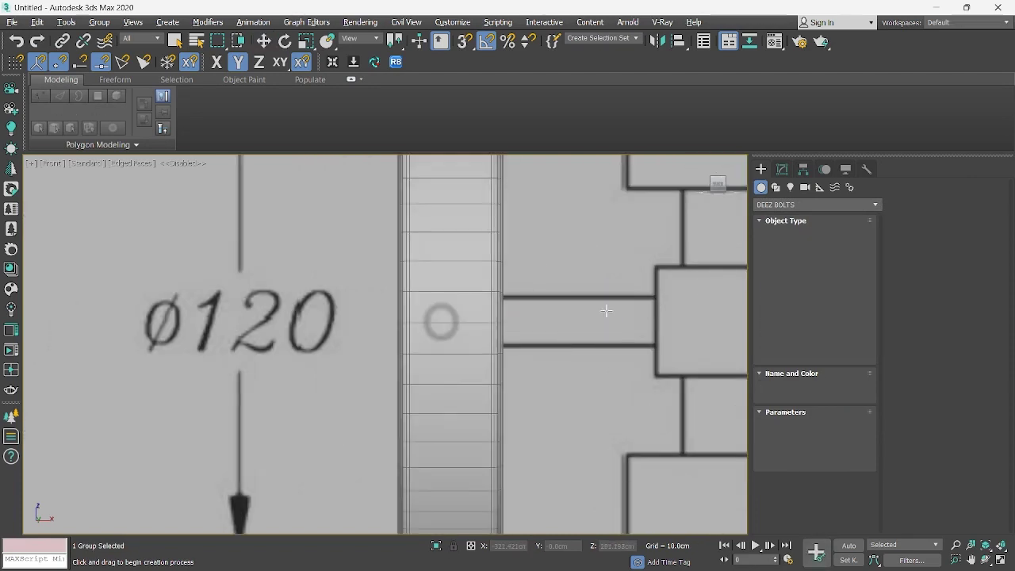
key(ctrl+z)
click(786, 300)
click(639, 299)
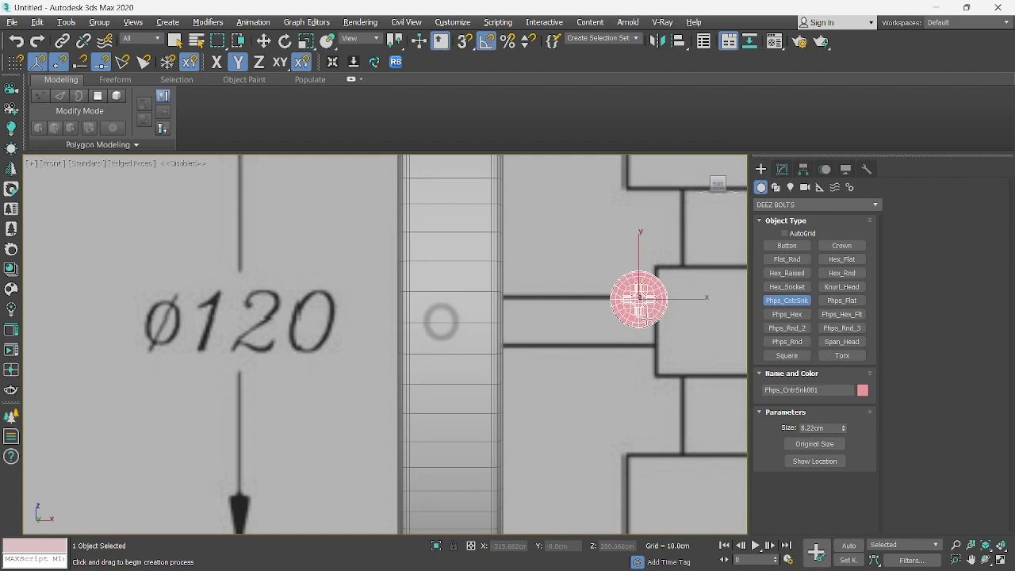
key(ctrl+z)
Place a Phps_Hex bolt over the screw circle on the side-view base plate and set its size to 6.354 cm
click(787, 314)
click(583, 302)
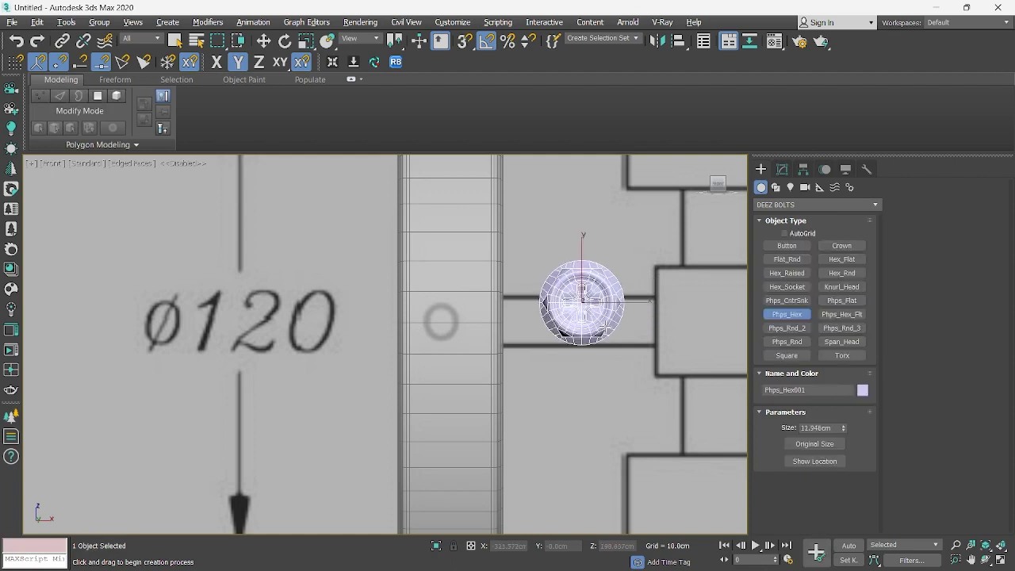
drag(605, 325, 464, 311)
key(w)
scroll(466, 303, up, 2)
click(782, 170)
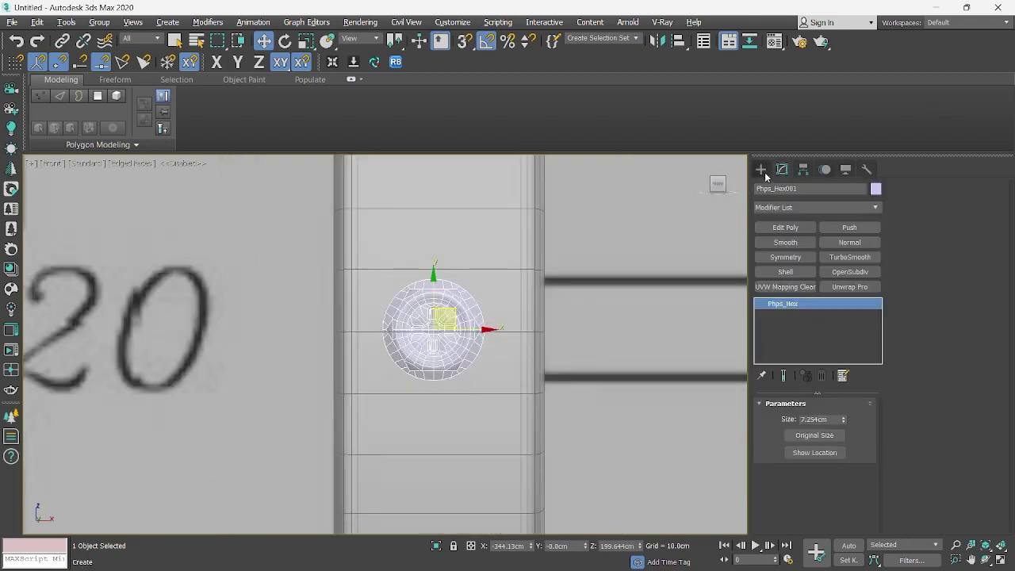
drag(843, 420, 843, 421)
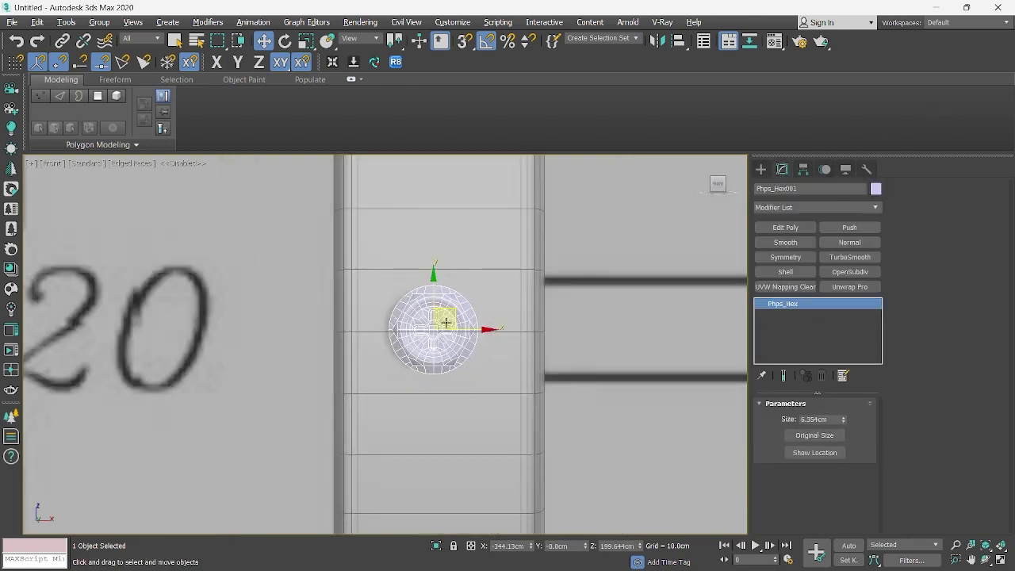
Align the bolt to the base plate center to center, using only the X and Y positions
click(516, 274)
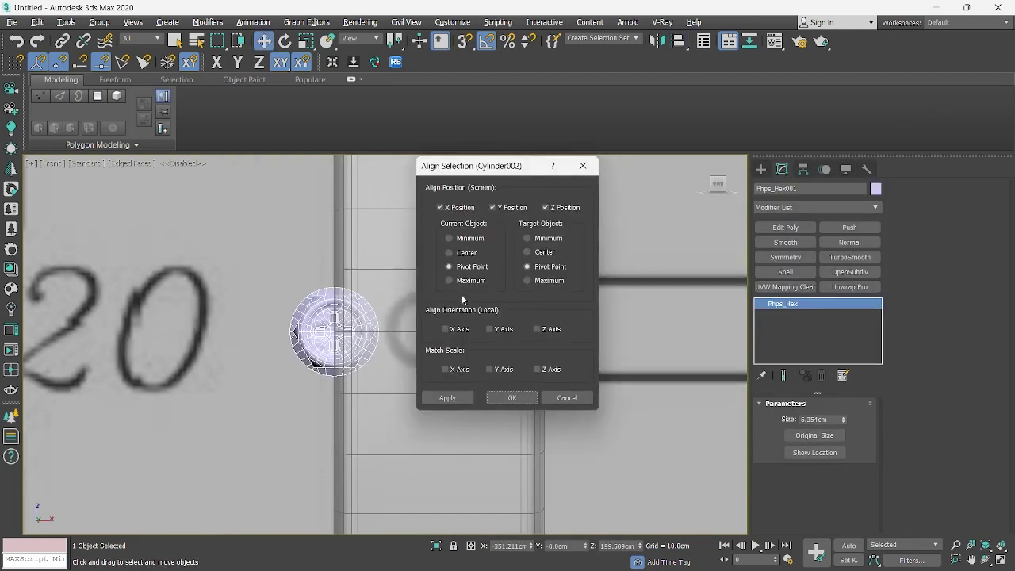
click(547, 253)
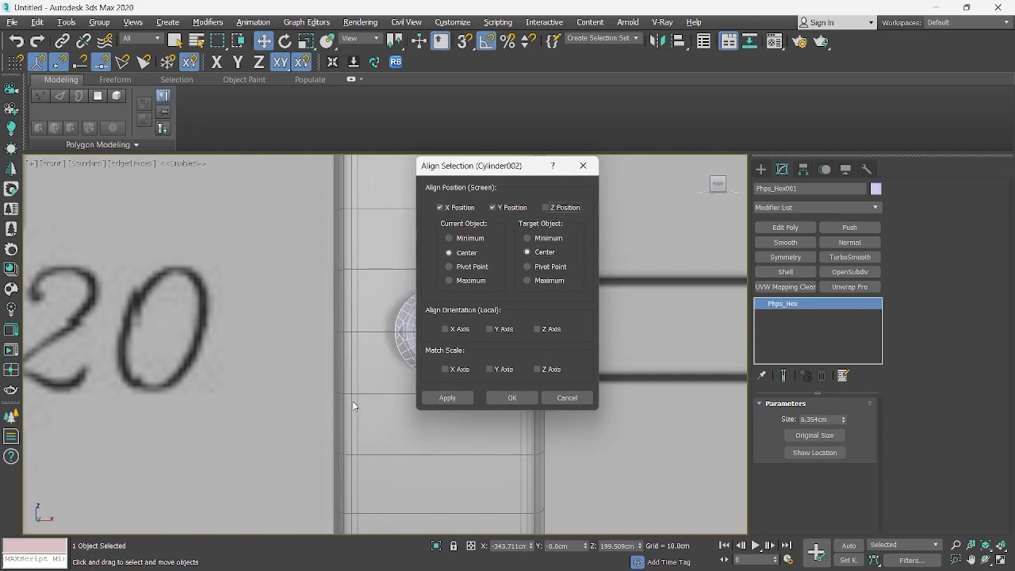
click(514, 400)
Move the bolt along Y out to the base plate's rim, at about -33.8 cm
scroll(535, 358, down, 4)
alt+middle_drag(535, 359, 505, 353)
scroll(505, 354, up, 3)
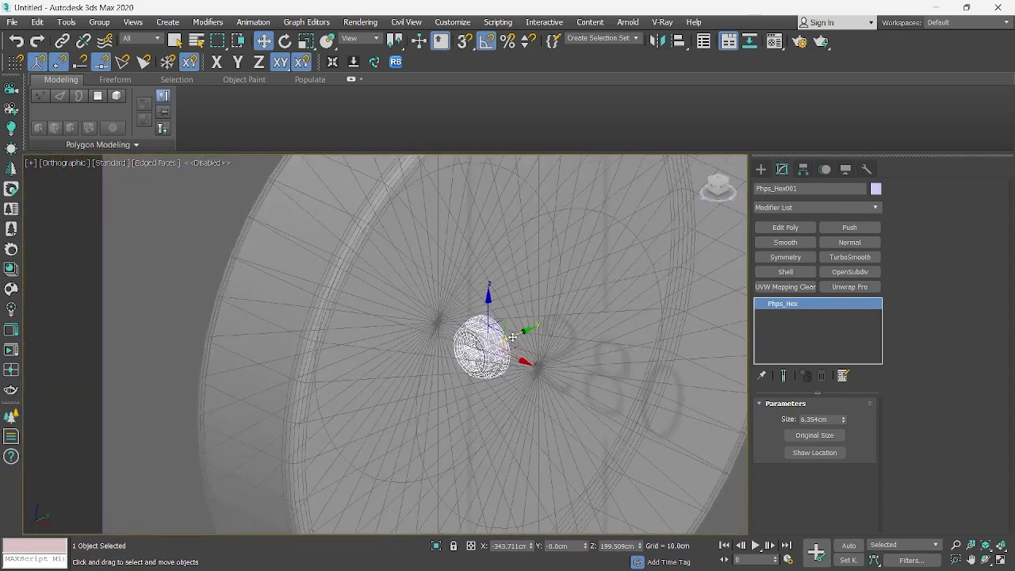
drag(510, 338, 256, 508)
alt+middle_drag(257, 476, 232, 459)
scroll(241, 452, up, 6)
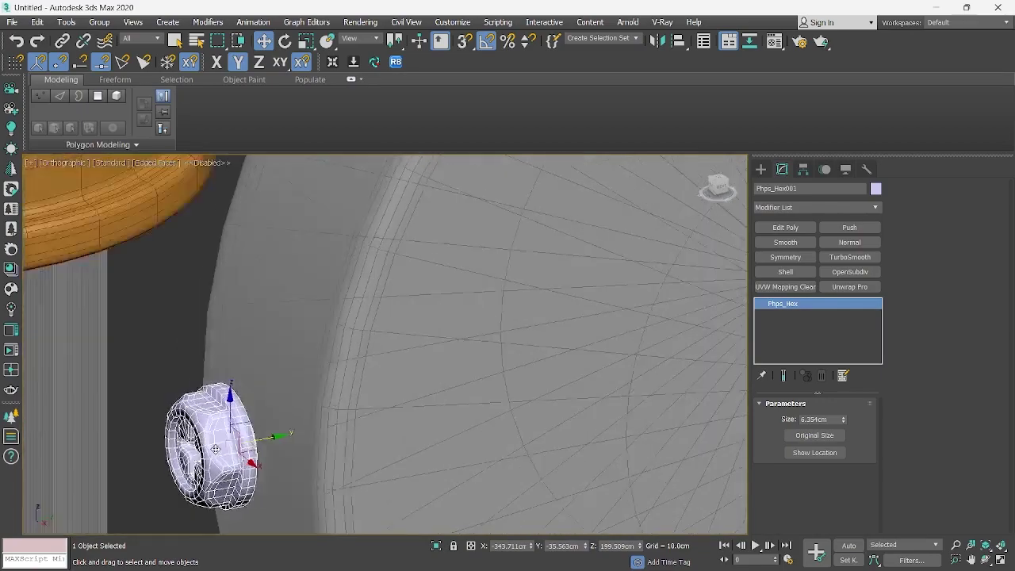
drag(230, 395, 294, 380)
scroll(295, 380, down, 8)
scroll(365, 381, up, 3)
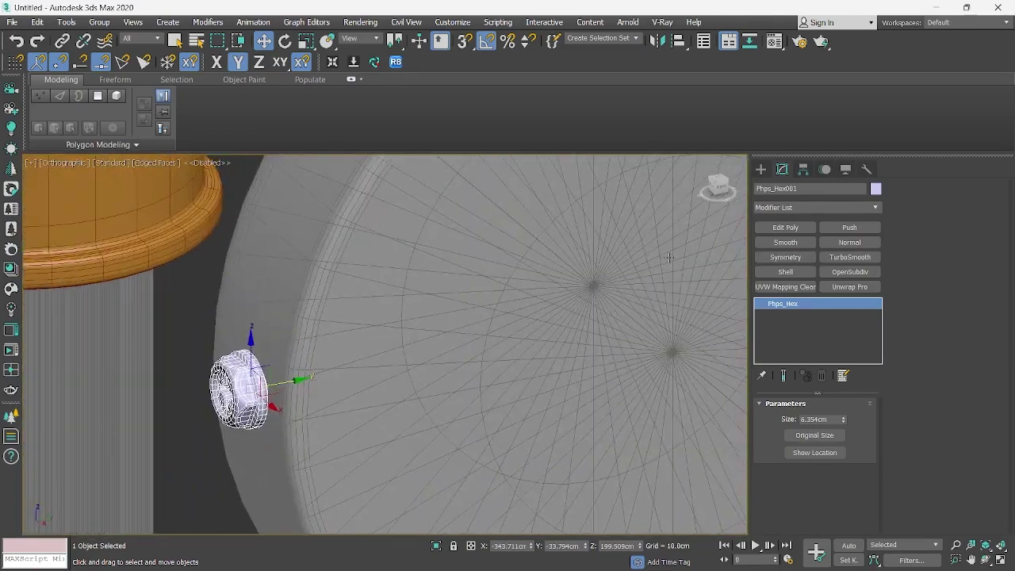
Snap only the bolt's pivot to the centre of the base plate
middle_drag(670, 257, 650, 256)
click(803, 170)
click(815, 255)
key(s)
drag(277, 381, 652, 347)
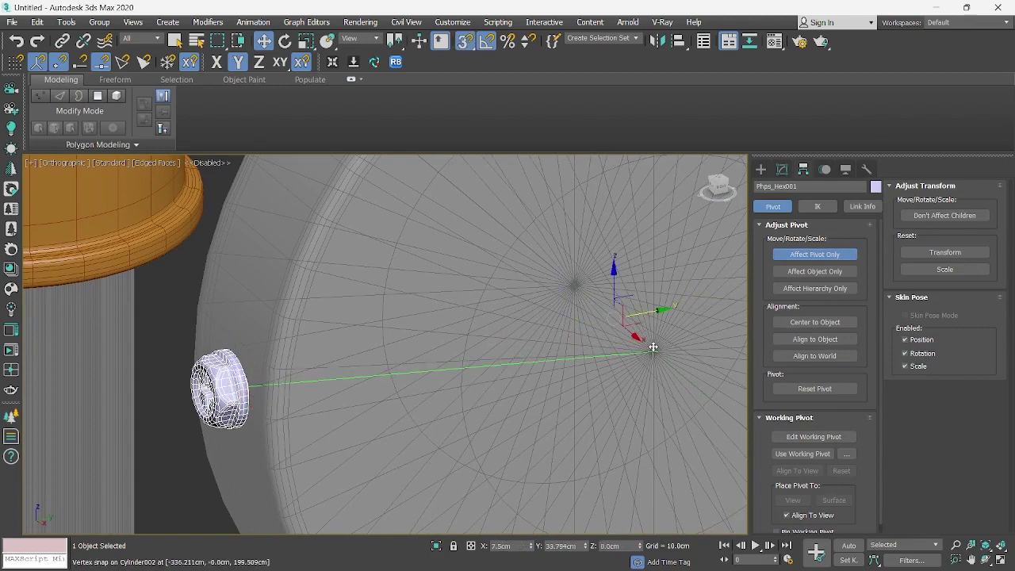
Add a Symmetry modifier with the Z mirror axis and Flip off to duplicate the bolt on the plate's opposite side
click(782, 170)
click(785, 257)
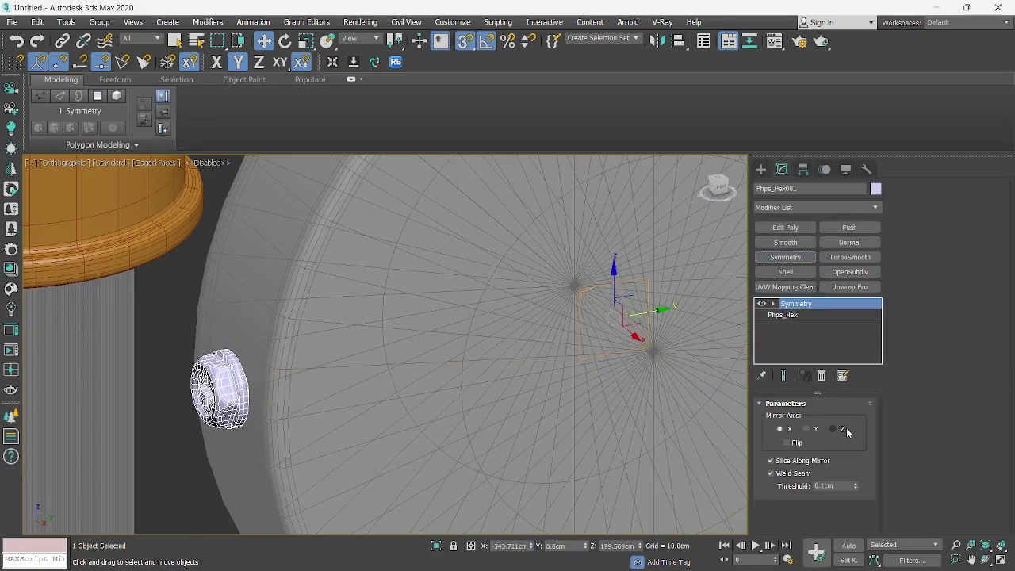
click(787, 442)
key(z)
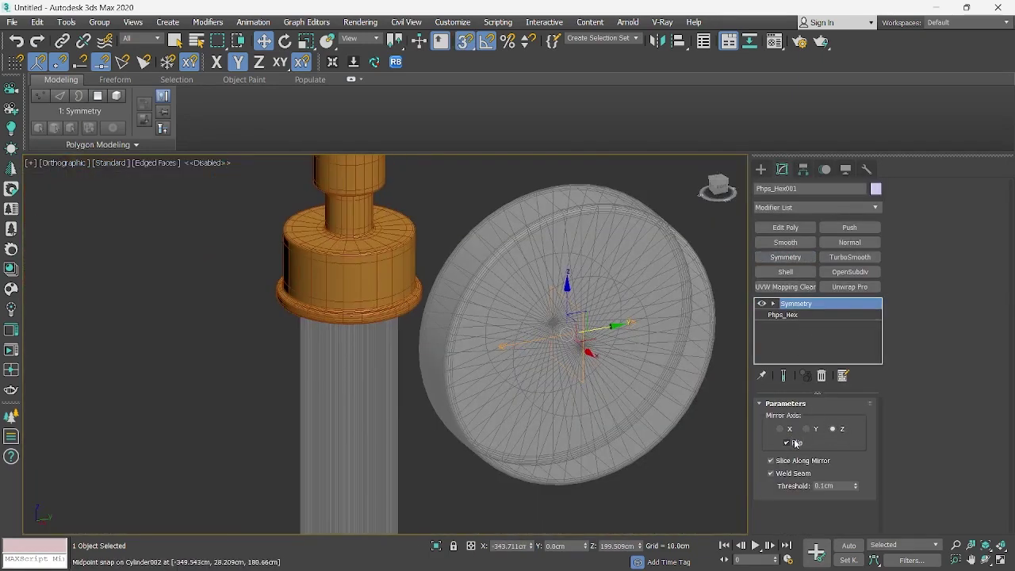
key(s)
alt+middle_drag(424, 353, 521, 313)
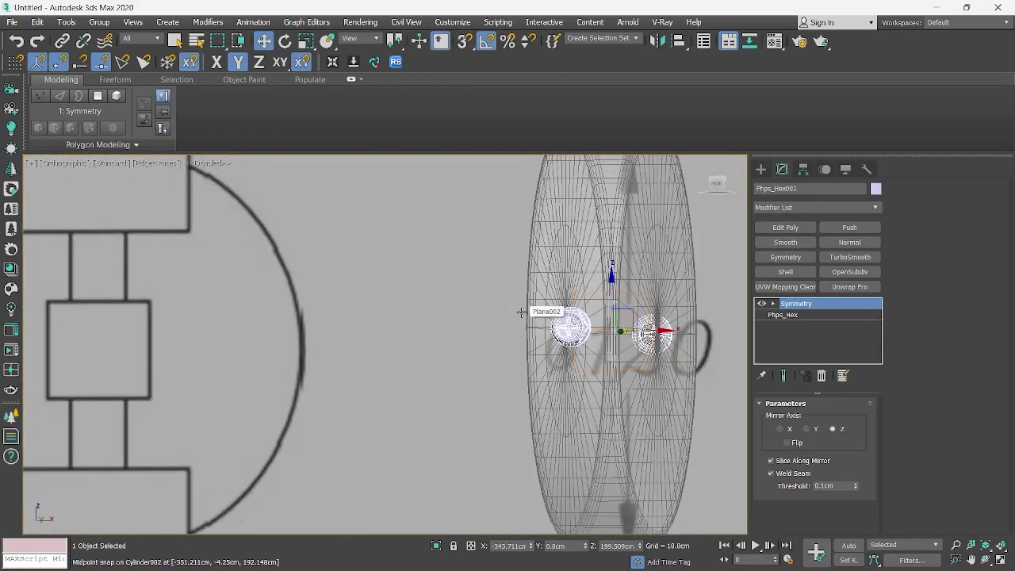
Convert the base plate to Editable Poly and delete the centre vertex of its face on the fitting side
click(615, 284)
middle_drag(615, 284, 506, 277)
right_click(572, 211)
click(737, 410)
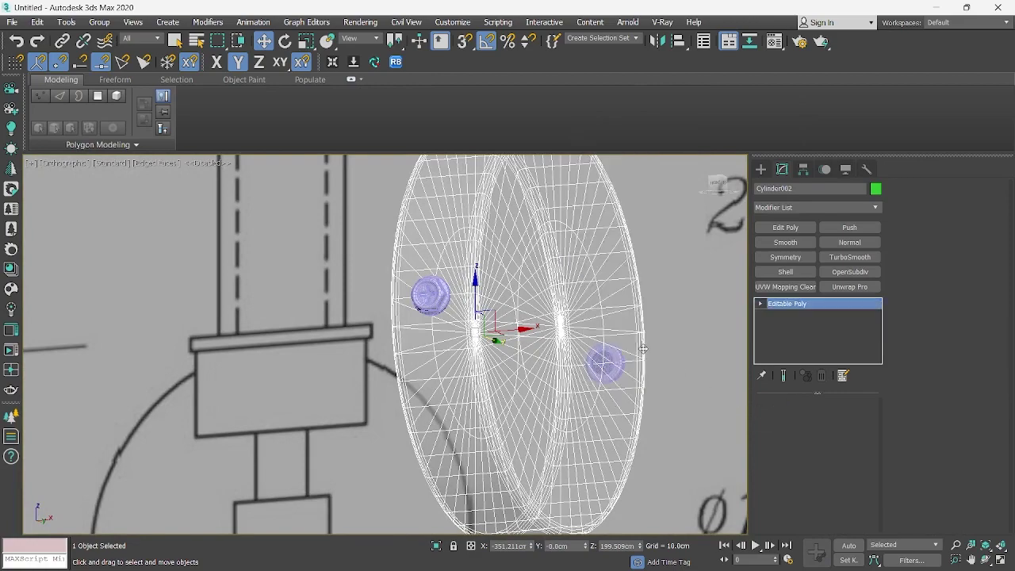
scroll(559, 329, up, 2)
alt+middle_drag(559, 329, 555, 318)
key(1)
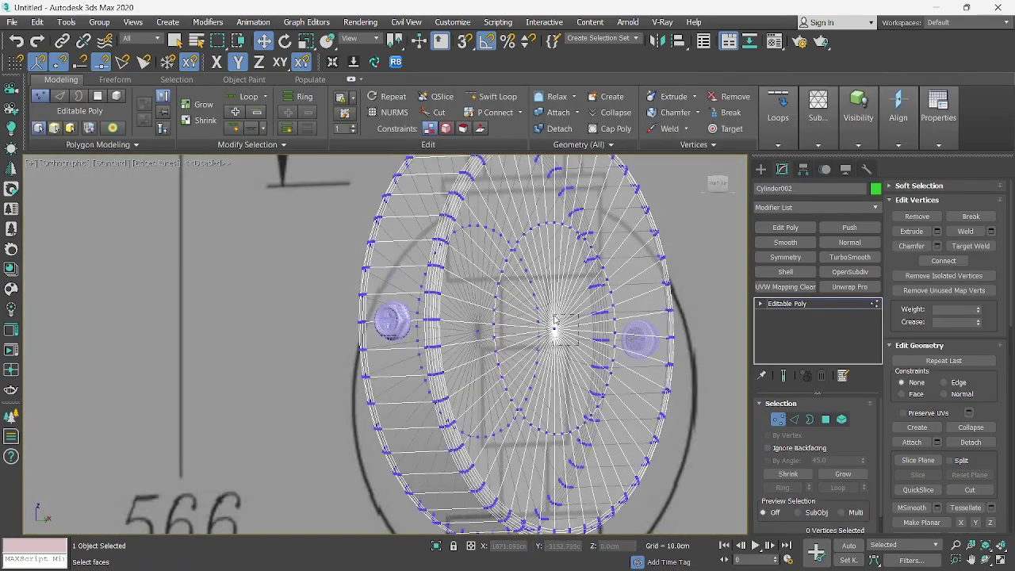
key(Delete)
Scale a copy of the plate's open border inward to match the connecting arm's thickness in the side-view drawing
key(3)
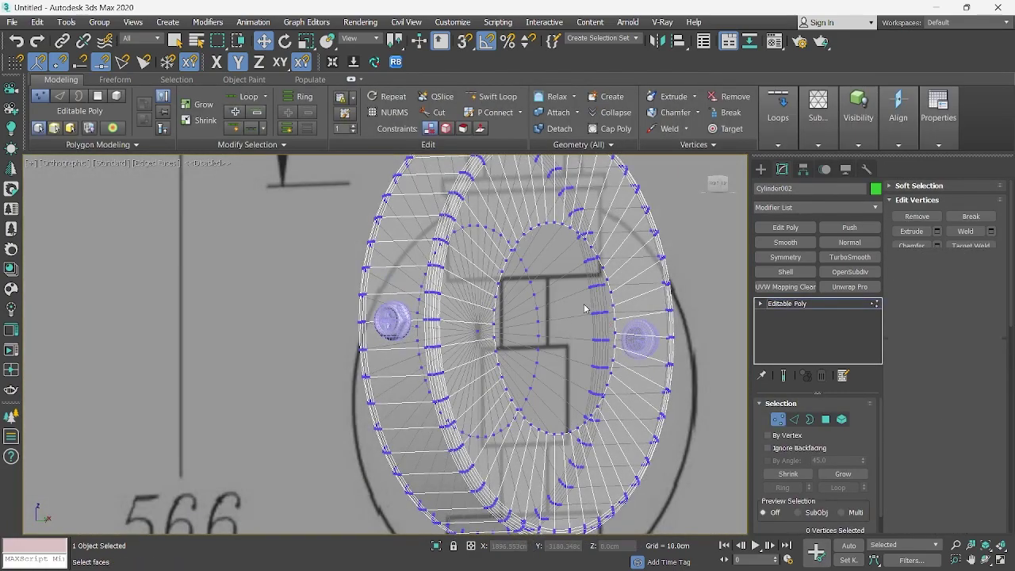
click(587, 308)
key(f)
key(z)
scroll(583, 309, down, 3)
scroll(470, 340, up, 3)
key(r)
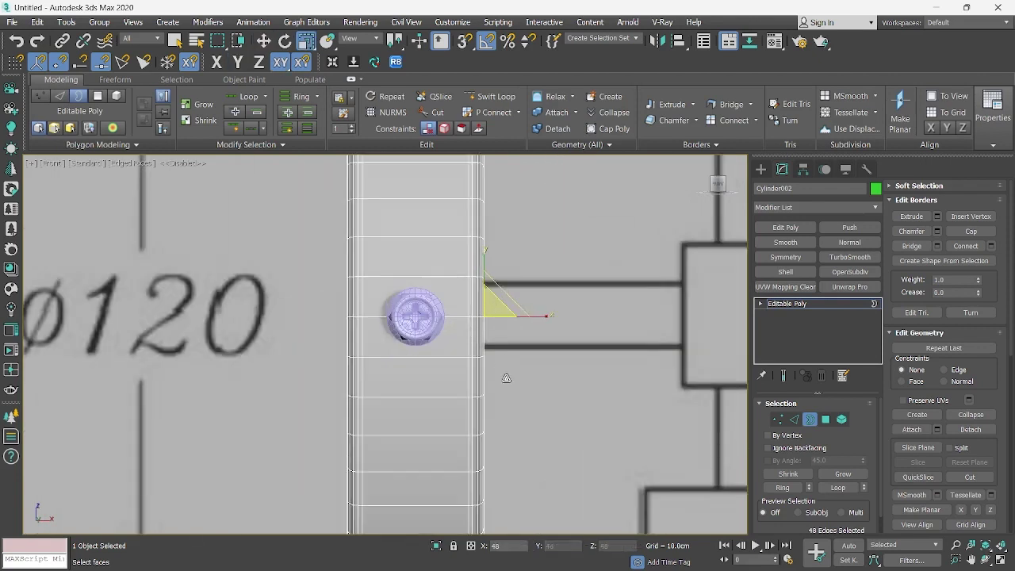
shift+drag(502, 313, 603, 325)
right_click(555, 320)
Extend the scaled border along X to form the connecting arm up to the fitting's middle block
key(w)
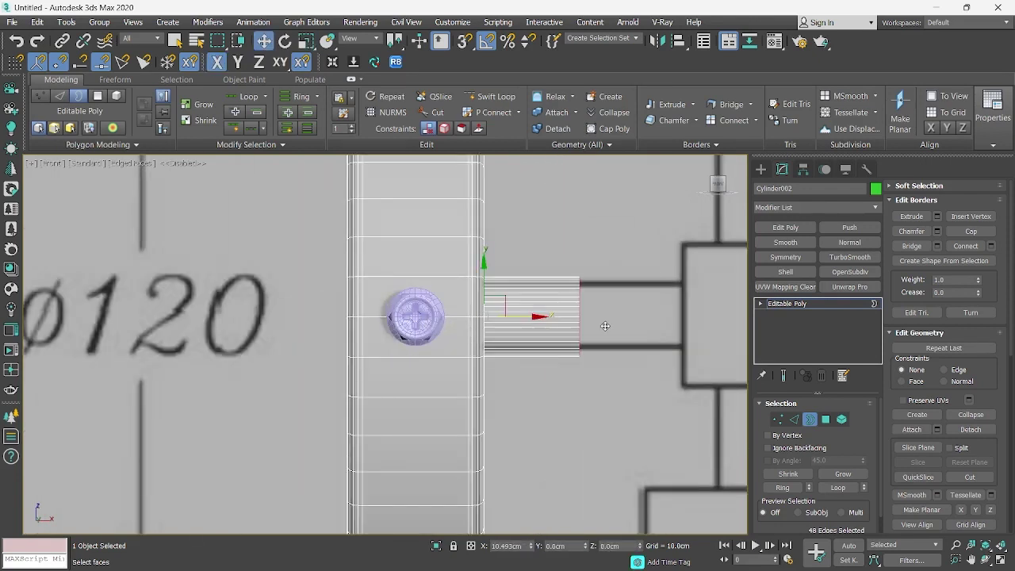
right_click(605, 326)
shift+drag(523, 316, 696, 329)
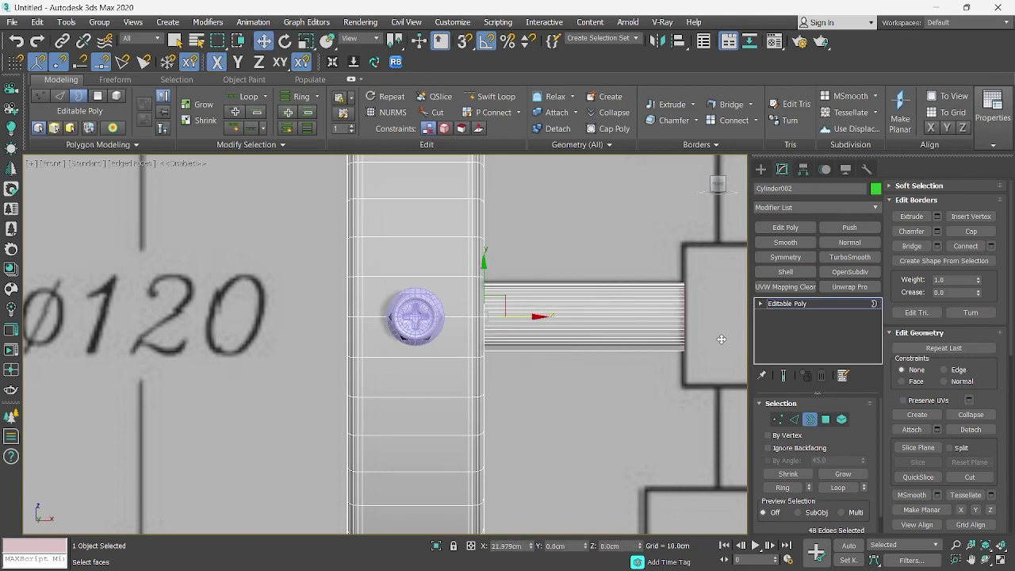
Chamfer the edge loop where the arm meets the base plate by 0.275 cm with 2 segments
scroll(542, 341, down, 4)
alt+middle_drag(541, 342, 509, 329)
scroll(509, 329, up, 10)
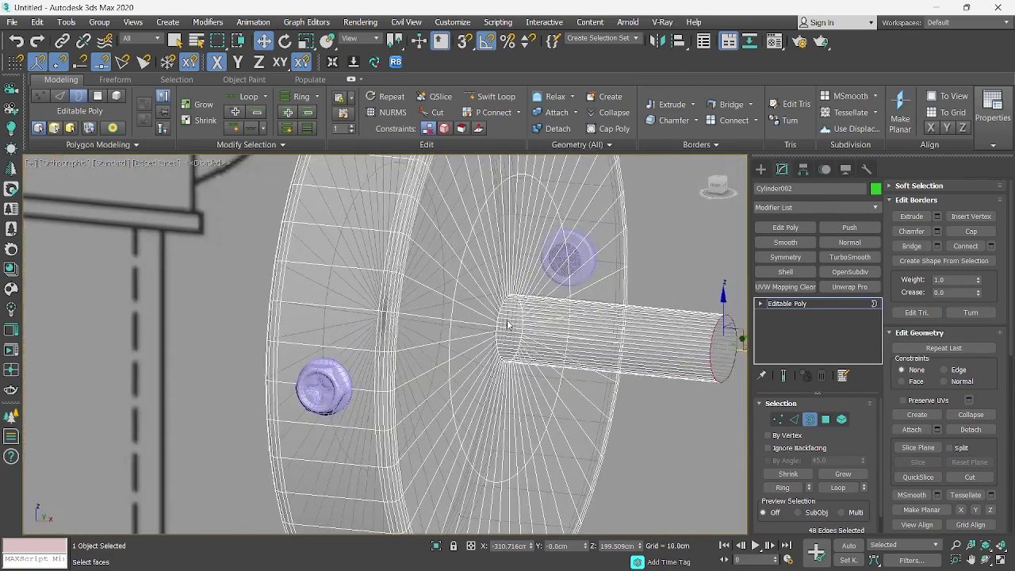
key(2)
double_click(474, 317)
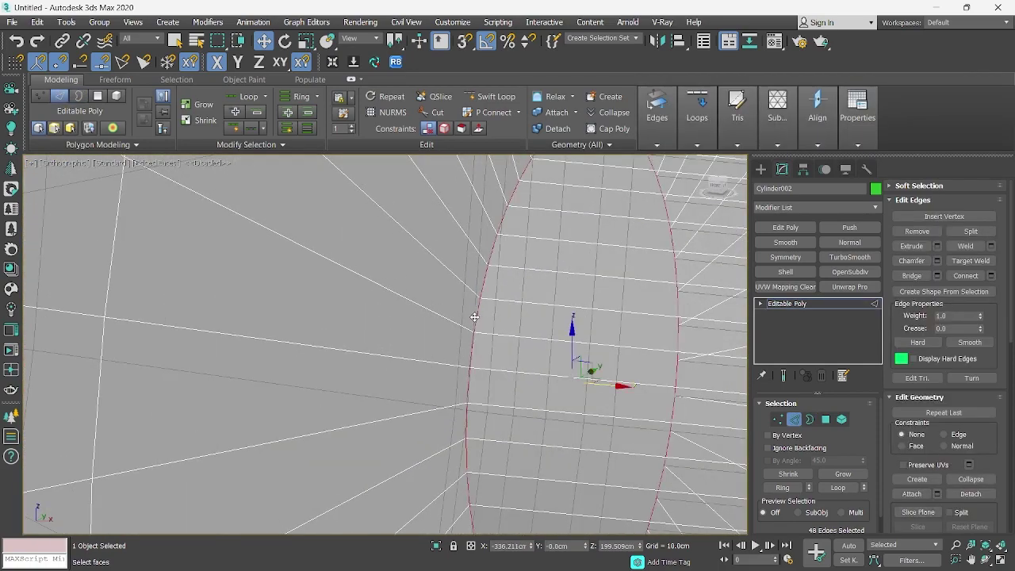
right_click(476, 316)
click(363, 400)
mouse_move(395, 370)
mouse_down()
mouse_move(397, 401)
mouse_move(394, 388)
mouse_up()
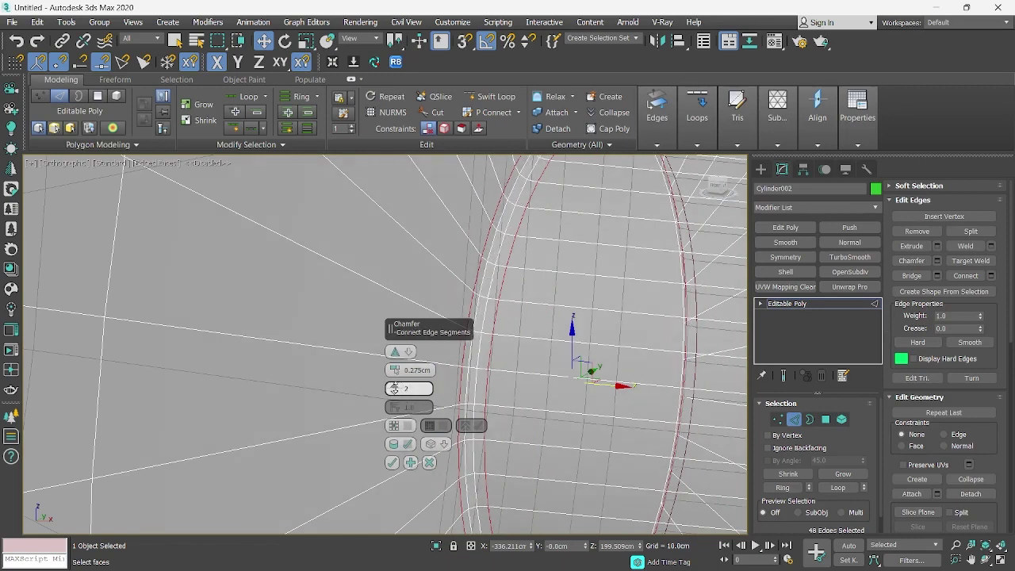
click(391, 463)
Add Swift Loop support edges beside the arm's base chamfer, and turn off the base plate's see-through display
click(490, 96)
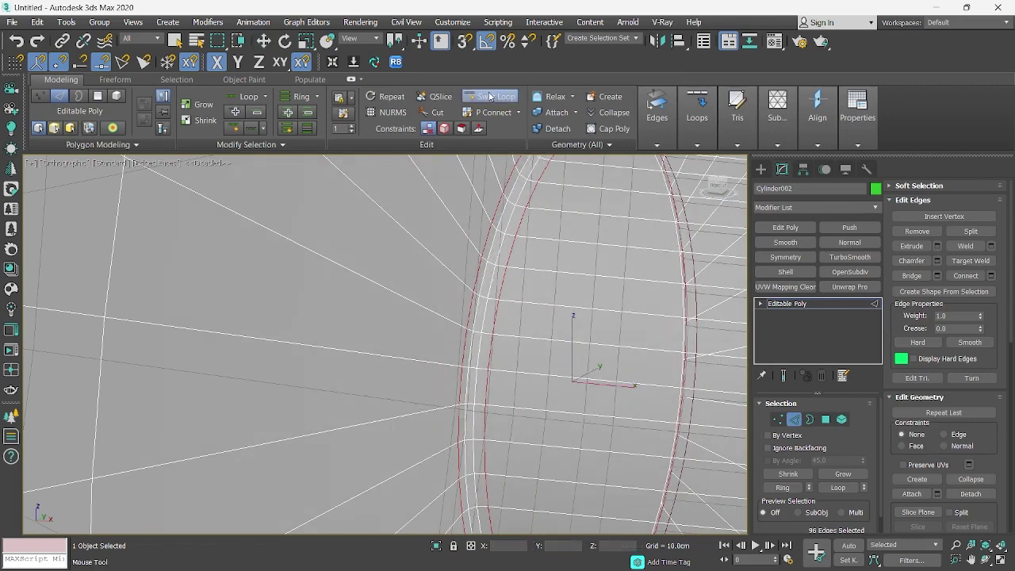
click(456, 322)
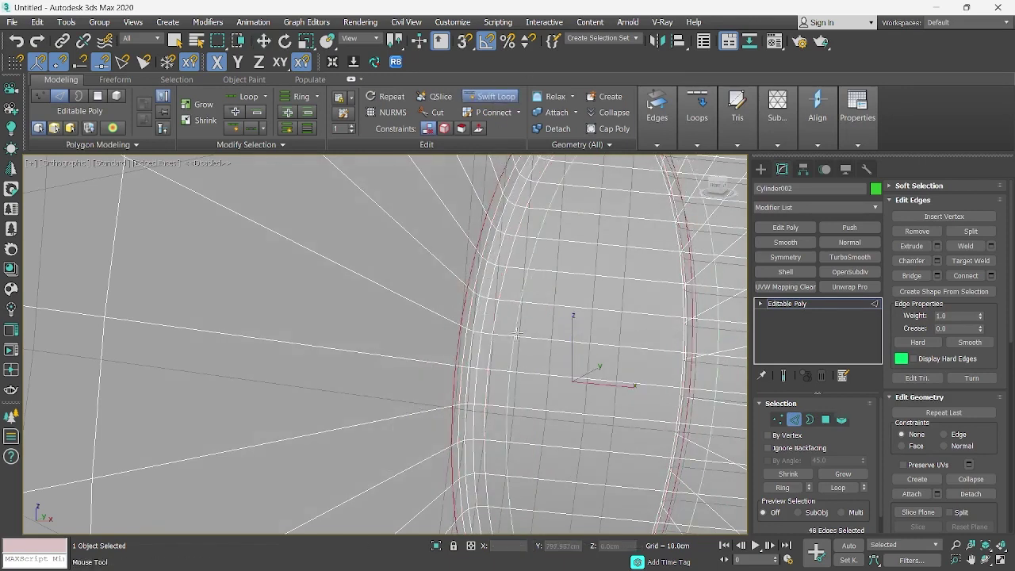
key(w)
scroll(419, 300, down, 5)
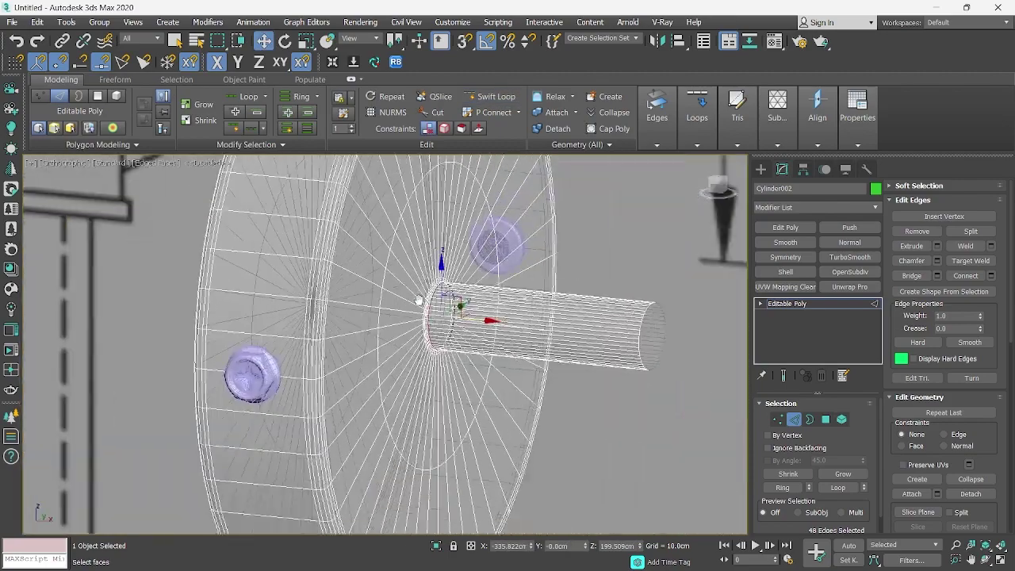
key(2)
key(alt+x)
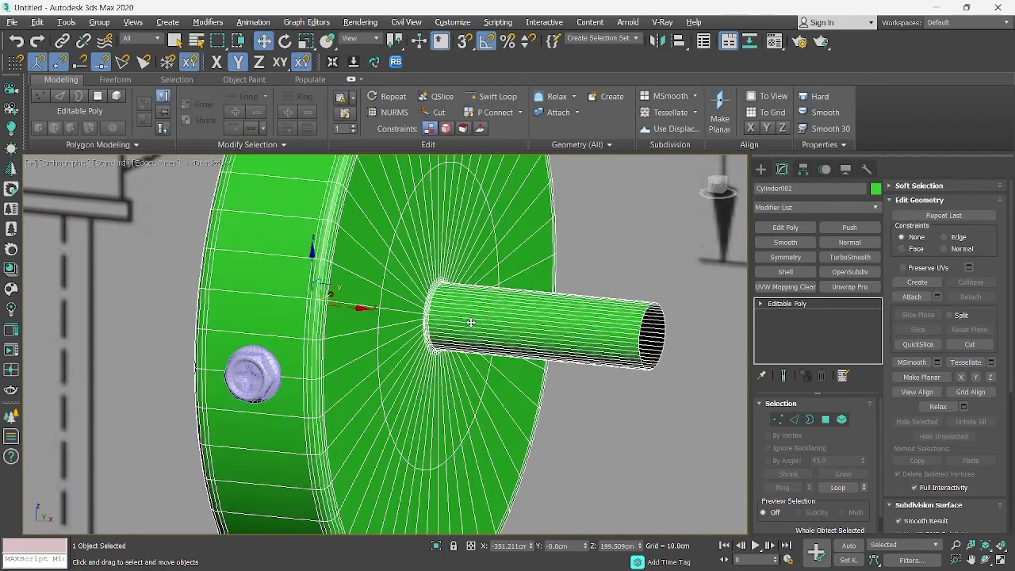
Select the base plate together with its side bolts and shift them along X behind the central fitting in the front view
mouse_move(475, 322)
alt+middle_down()
mouse_move(431, 314)
mouse_move(423, 356)
alt+middle_up()
key(F4)
scroll(424, 356, down, 3)
key(F4)
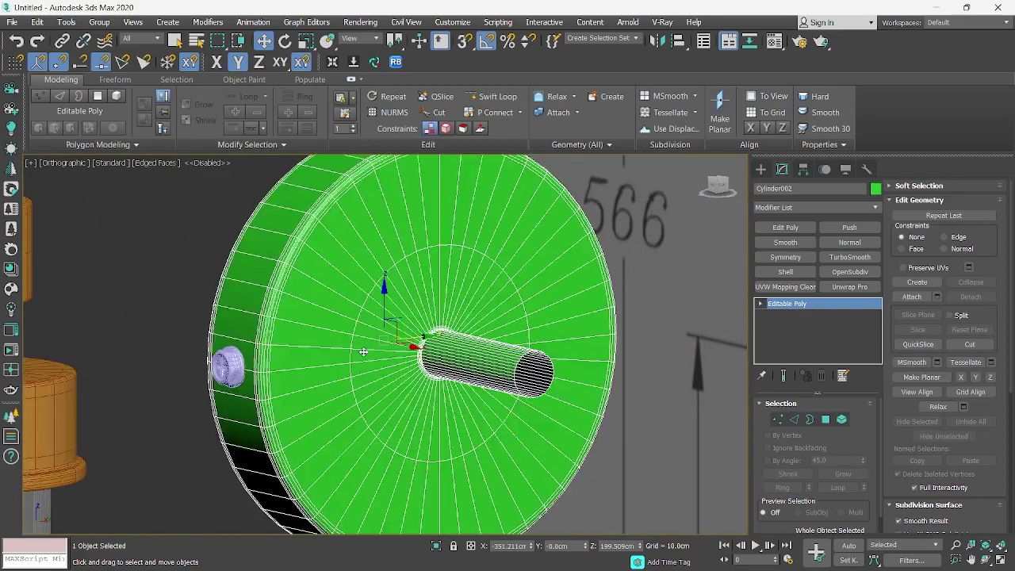
scroll(362, 351, down, 8)
alt+middle_drag(337, 354, 369, 351)
scroll(370, 351, up, 2)
scroll(370, 352, up, 4)
ctrl+click(317, 346)
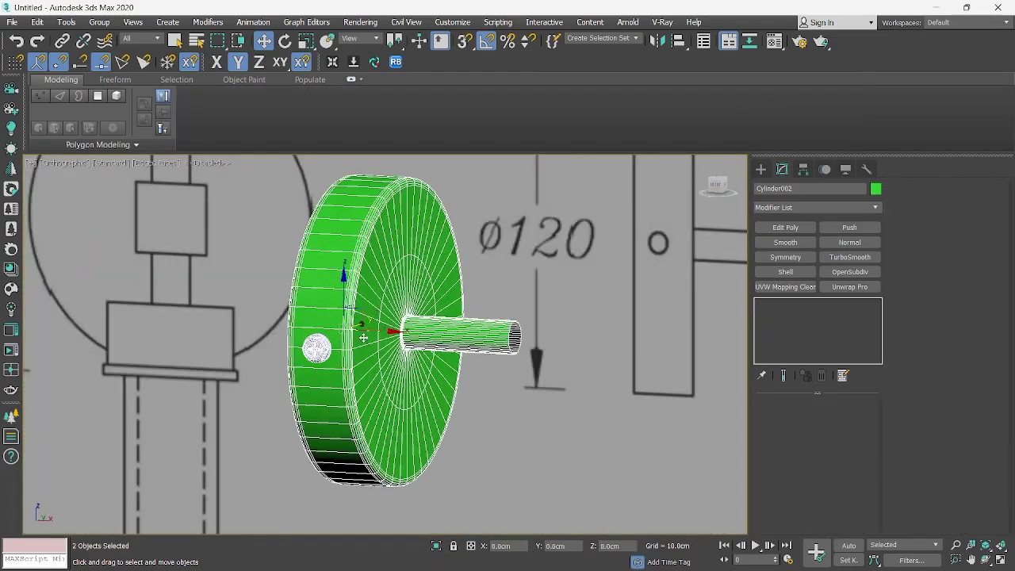
drag(415, 338, 369, 344)
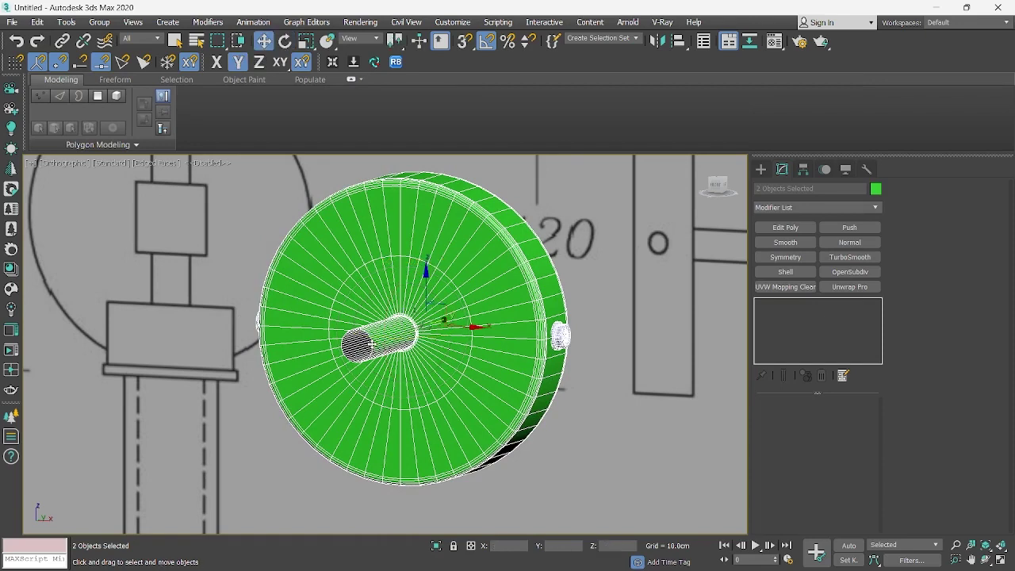
key(f)
scroll(365, 342, down, 5)
scroll(361, 341, up, 4)
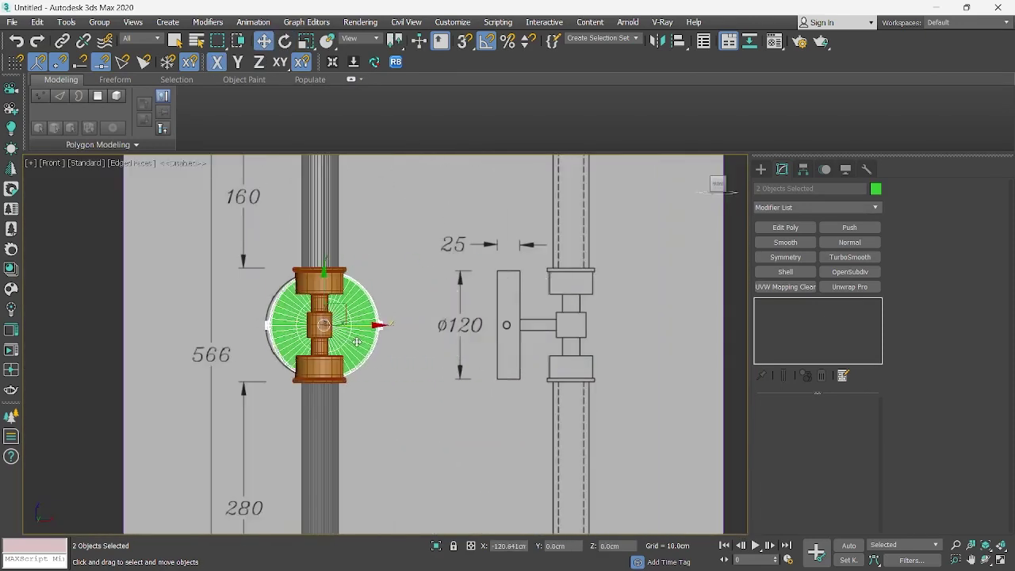
drag(356, 342, 353, 341)
Group the base plate and bolts with the name Group003, and align the group's center to the central fitting's center in X and Y
key(ctrl+g)
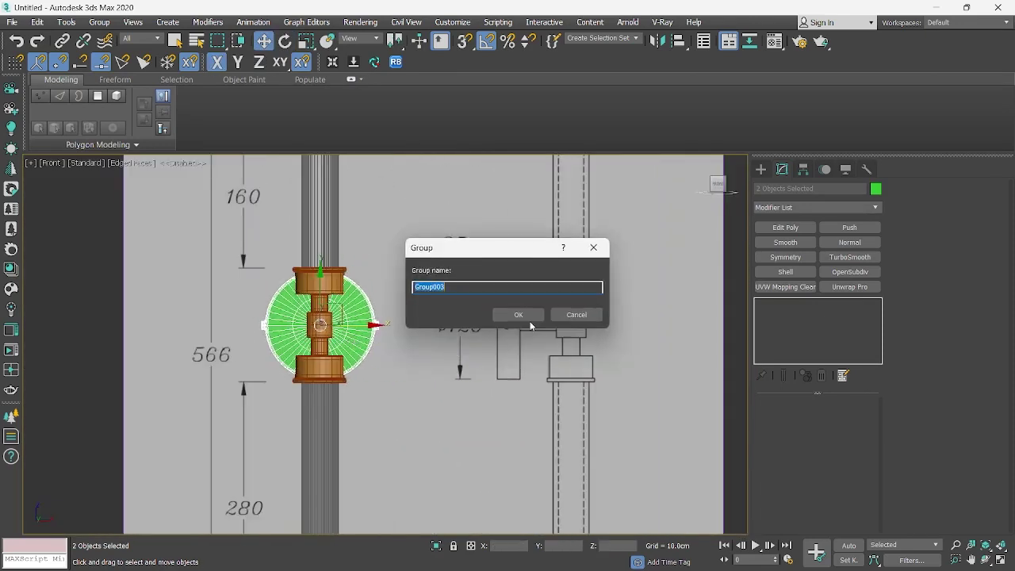
click(524, 318)
scroll(245, 325, up, 4)
key(alt+a)
click(406, 364)
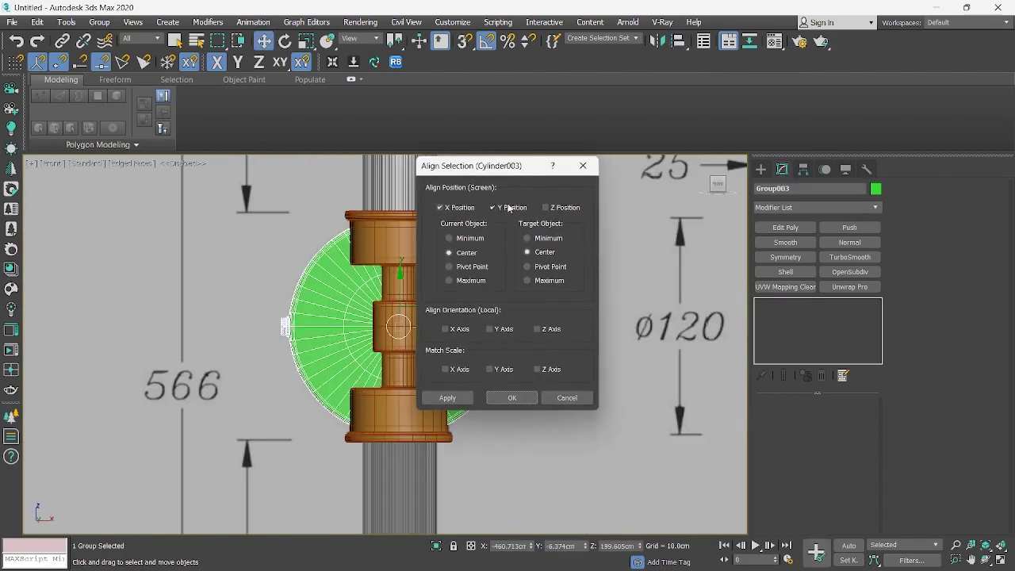
click(513, 398)
Move the base plate group along Y until the end of its arm meets the central fitting's middle block
scroll(401, 320, down, 4)
alt+middle_drag(404, 319, 468, 327)
scroll(372, 312, up, 5)
drag(372, 311, 329, 293)
Select all the lamp parts, including the tubes, fitting and base plate group, and assign them a light grey object color
alt+middle_drag(328, 293, 341, 261)
scroll(341, 306, down, 5)
scroll(325, 204, down, 3)
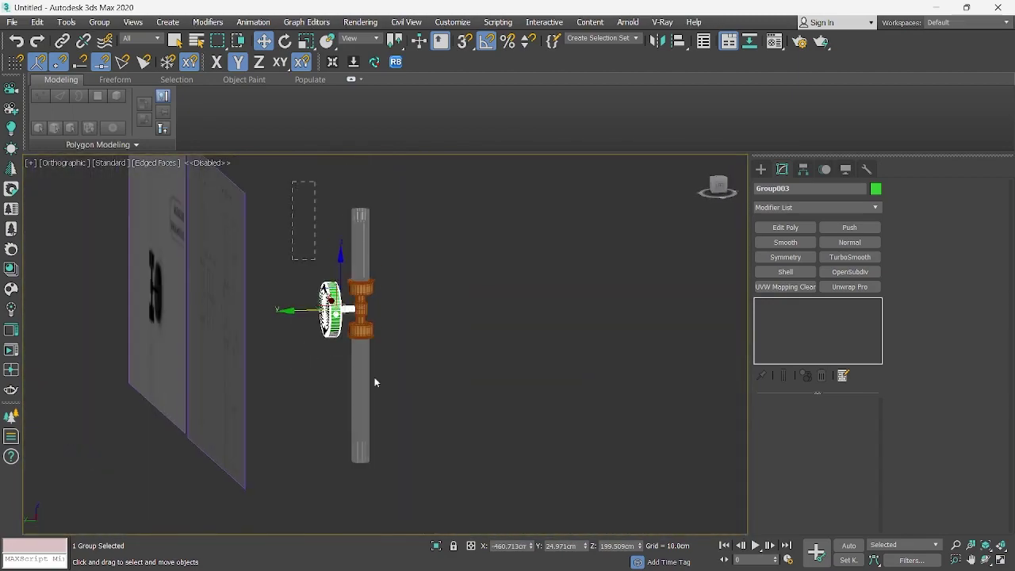
alt+middle_drag(376, 382, 720, 321)
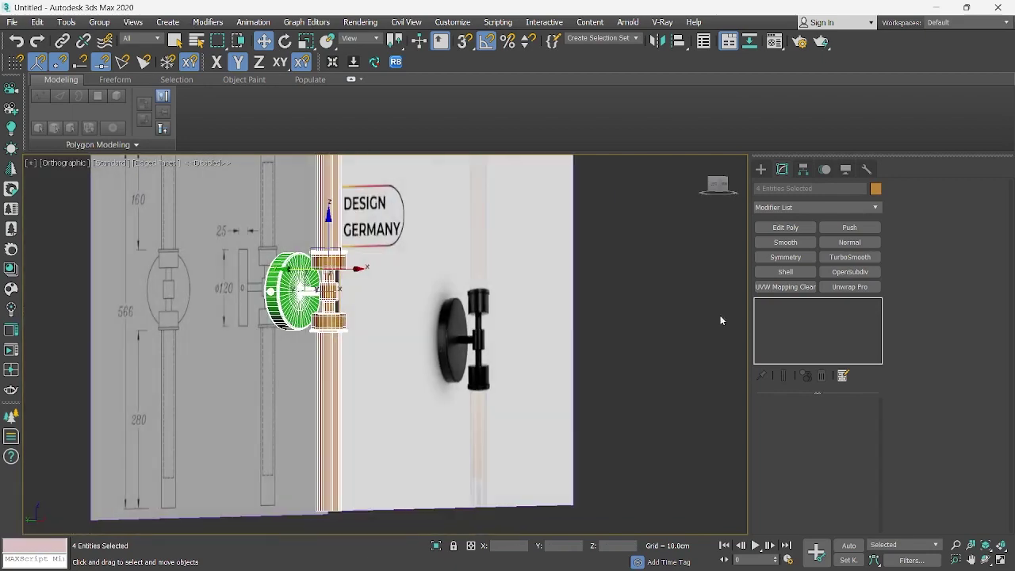
click(876, 189)
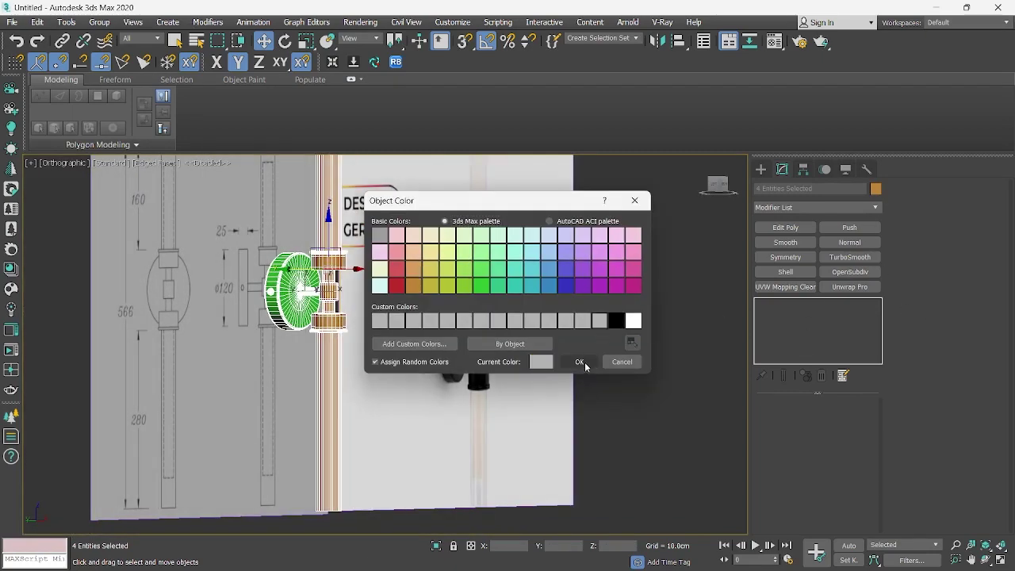
click(580, 361)
alt+middle_drag(579, 362, 381, 336)
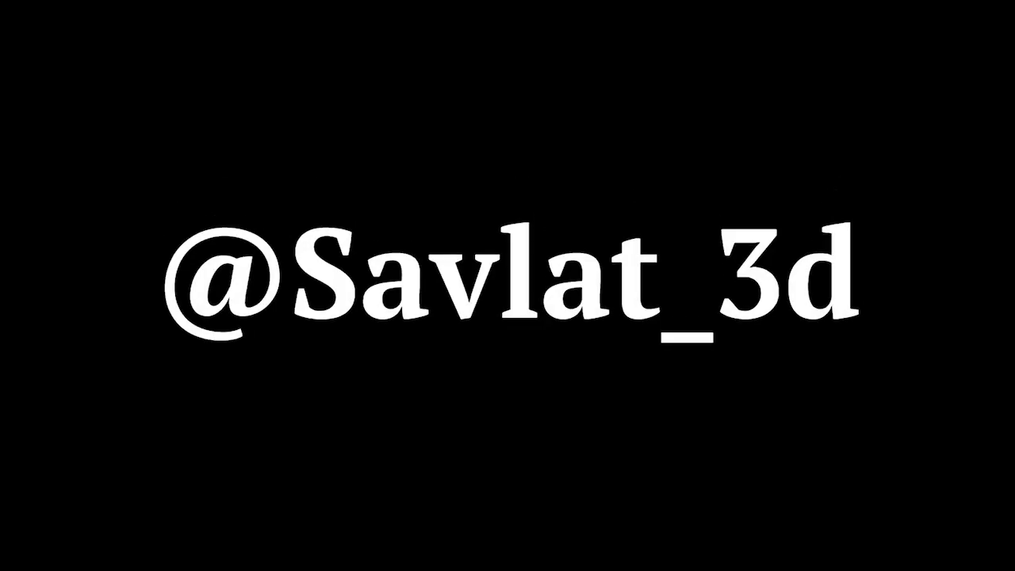